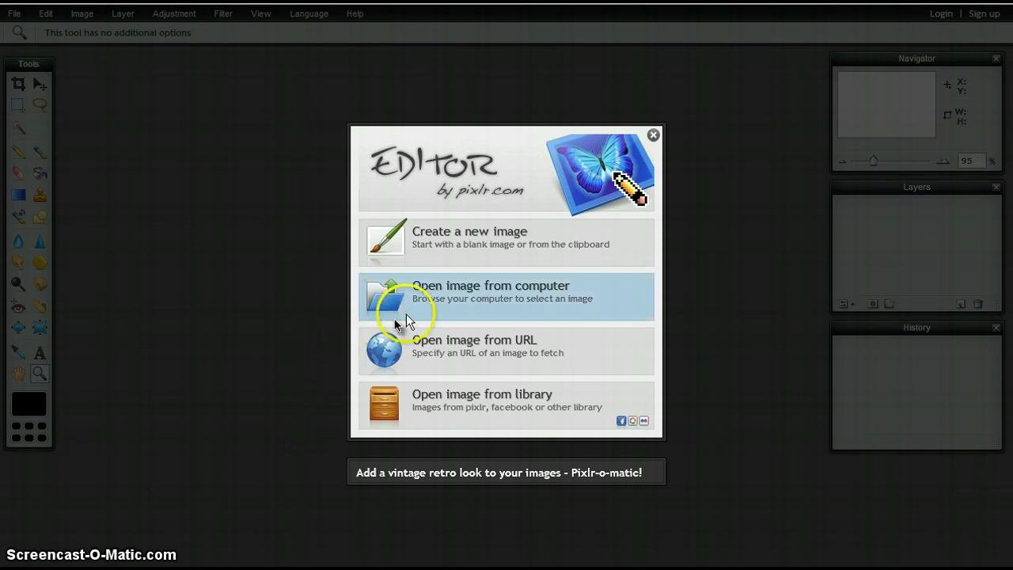
Browse the computer's local disk into the Stocks pictures folder
{"action": "left_click", "coordinate": [440, 304]}
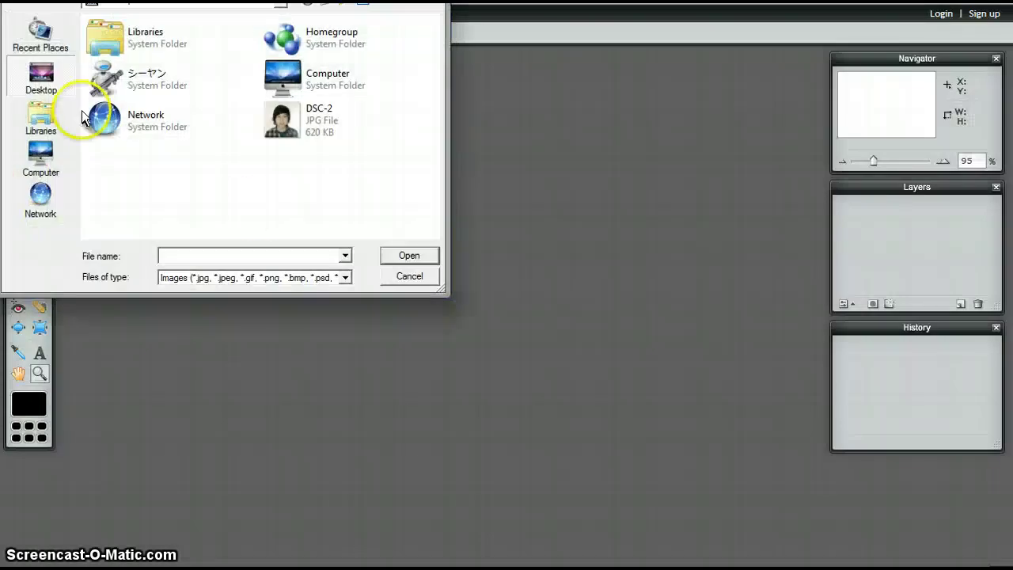
{"action": "double_click", "coordinate": [299, 77]}
{"action": "double_click", "coordinate": [188, 89]}
{"action": "double_click", "coordinate": [151, 193]}
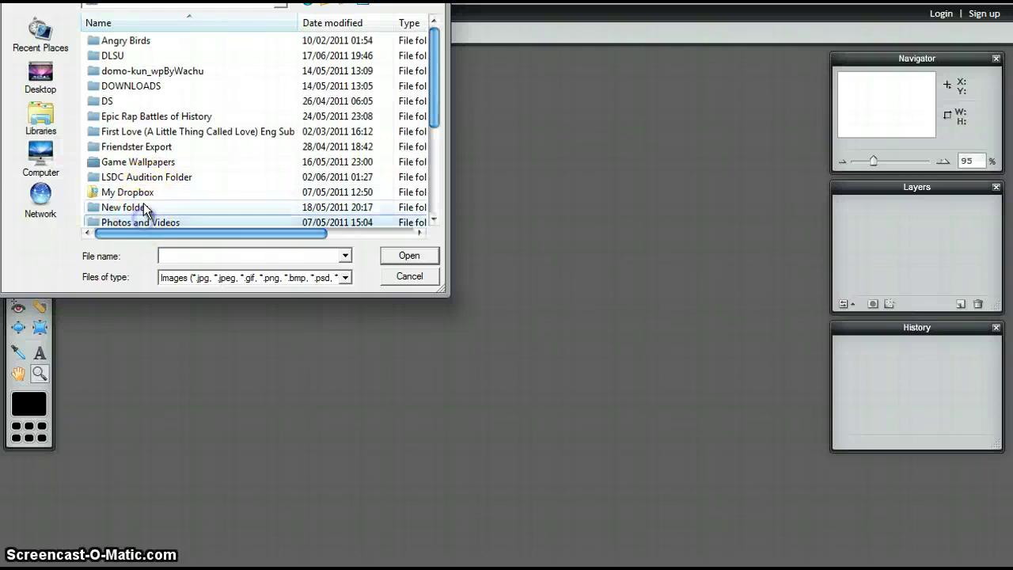
{"action": "scroll", "coordinate": [144, 207], "scroll_direction": "down", "scroll_amount": 2}
{"action": "double_click", "coordinate": [143, 204]}
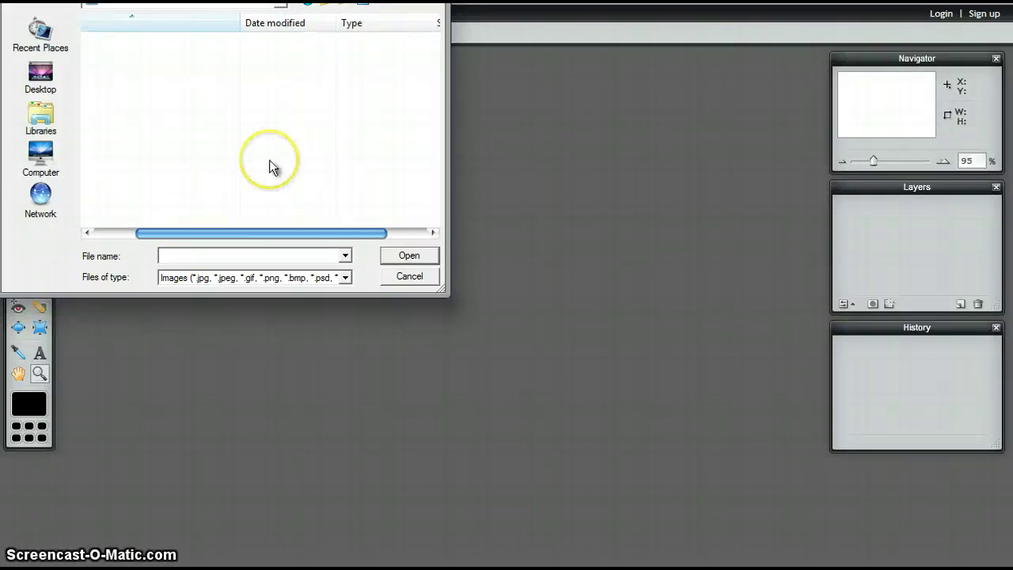
{"action": "left_click_drag", "start_coordinate": [434, 47], "coordinate": [431, 149]}
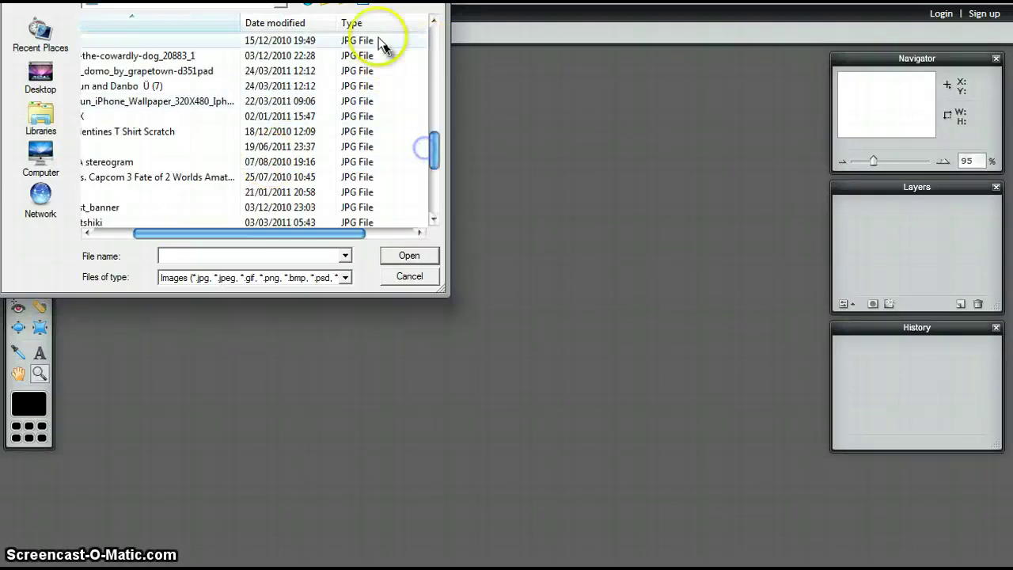
Show the files as large icons and select the Domo Kun and Danbo Ü (7) photo
{"action": "left_click", "coordinate": [364, 5]}
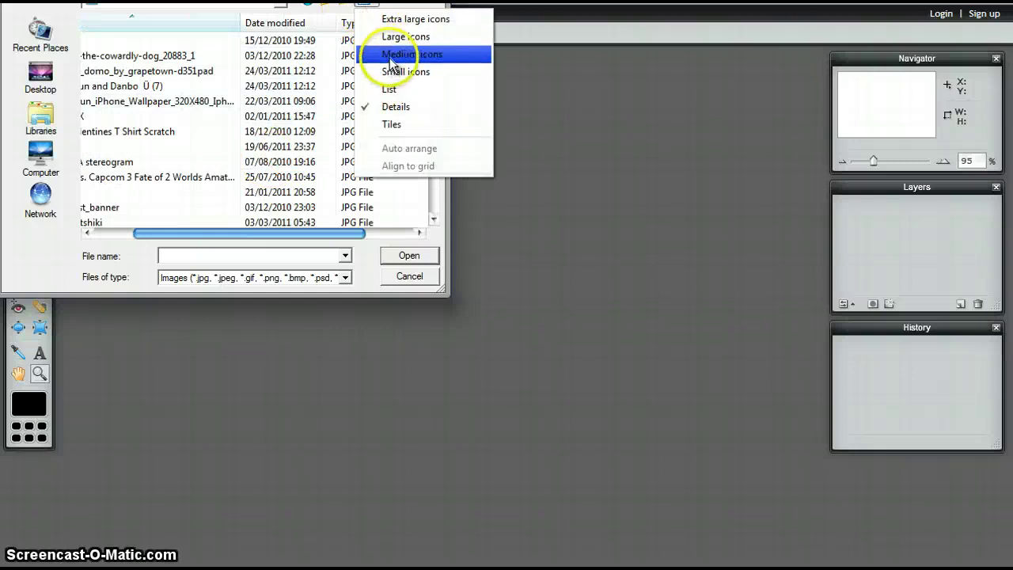
{"action": "left_click", "coordinate": [399, 37]}
{"action": "mouse_move", "coordinate": [436, 39]}
{"action": "left_mouse_down"}
{"action": "mouse_move", "coordinate": [432, 172]}
{"action": "mouse_move", "coordinate": [432, 143]}
{"action": "left_mouse_up"}
{"action": "left_click", "coordinate": [409, 159]}
Open the Domo Kun and Danbo photo and move and enlarge its image window
{"action": "double_click", "coordinate": [410, 159]}
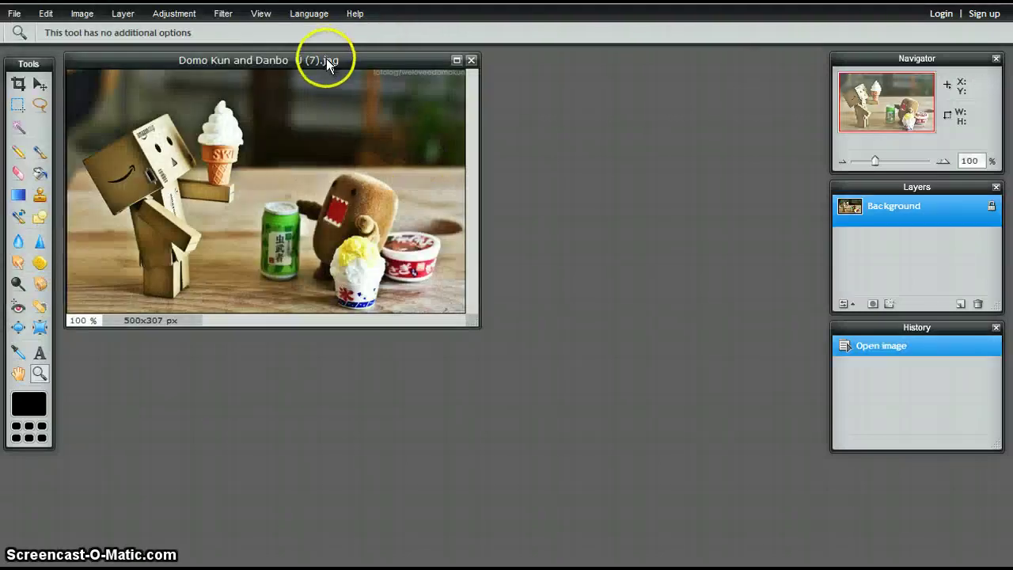
{"action": "left_click_drag", "start_coordinate": [329, 61], "coordinate": [418, 93]}
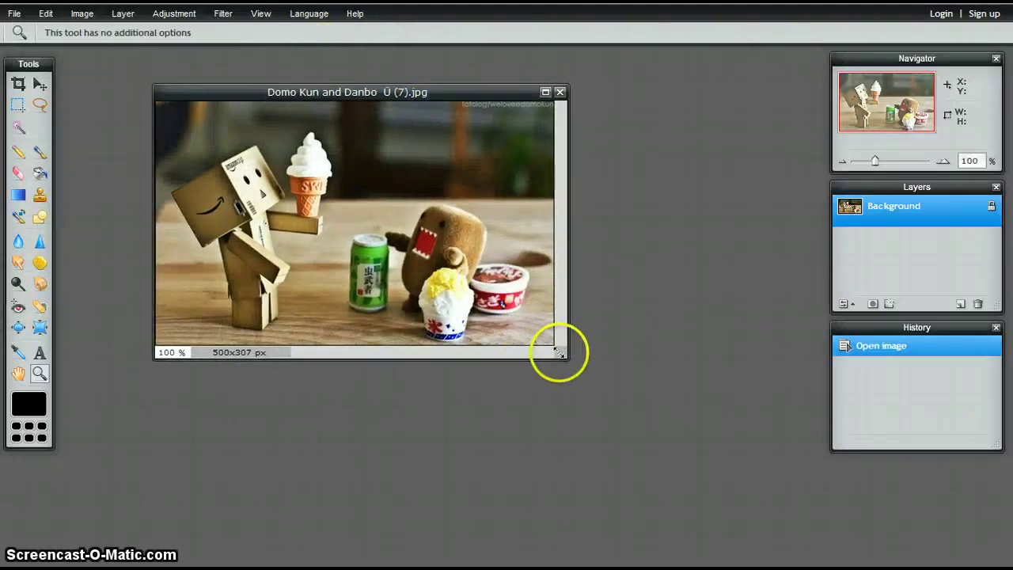
{"action": "left_click_drag", "start_coordinate": [559, 353], "coordinate": [752, 479]}
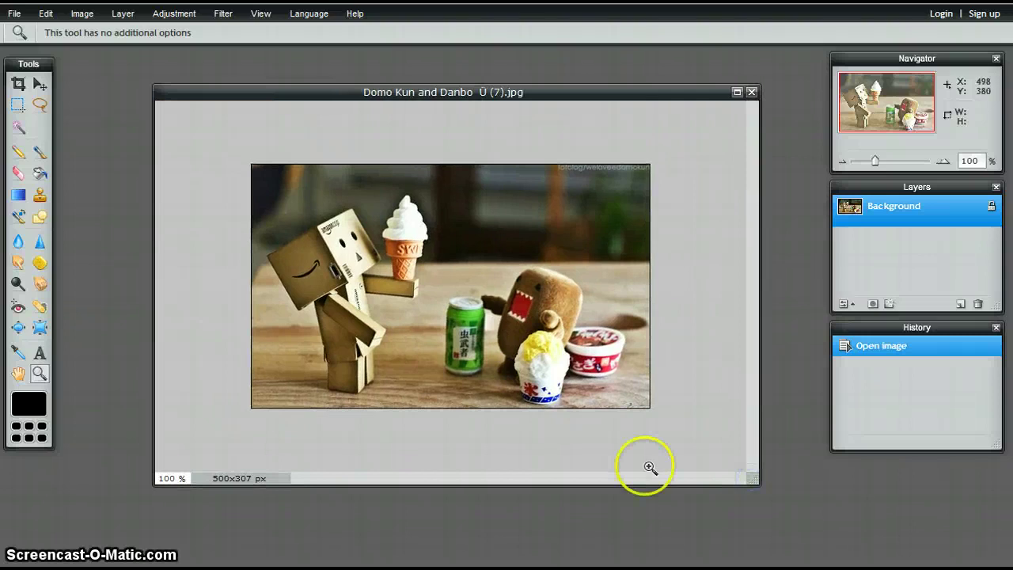
Lasso Danbo's arm and ice cream, shift it up-right with Move, then undo
{"action": "left_click", "coordinate": [37, 105]}
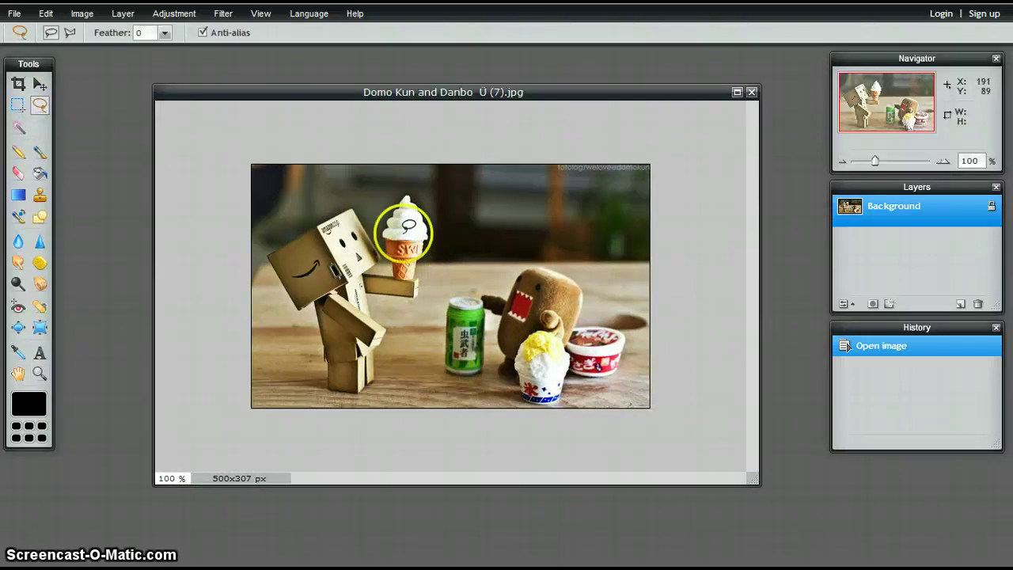
{"action": "left_click_drag", "start_coordinate": [410, 226], "coordinate": [321, 257]}
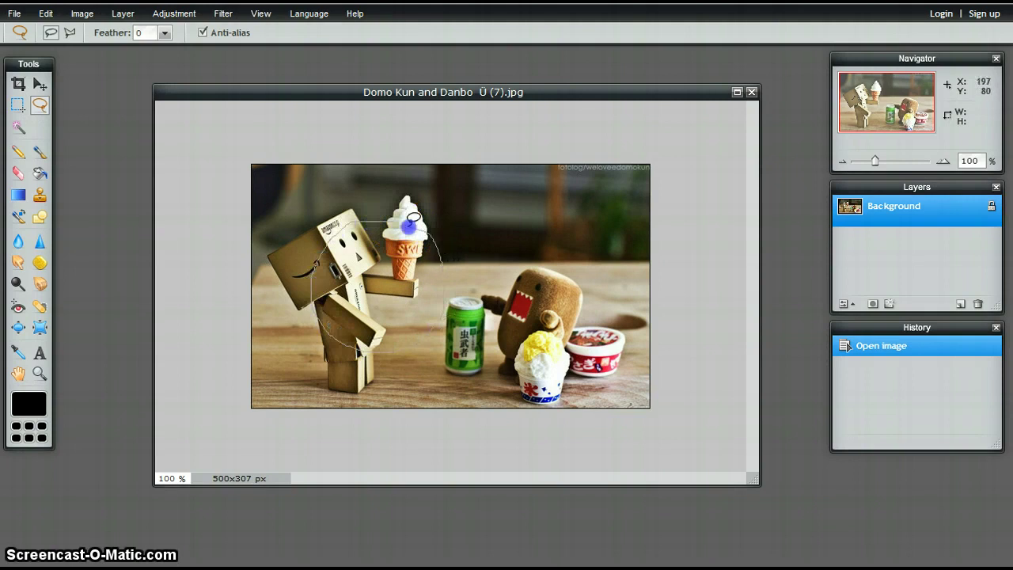
{"action": "left_click_drag", "start_coordinate": [441, 253], "coordinate": [440, 241]}
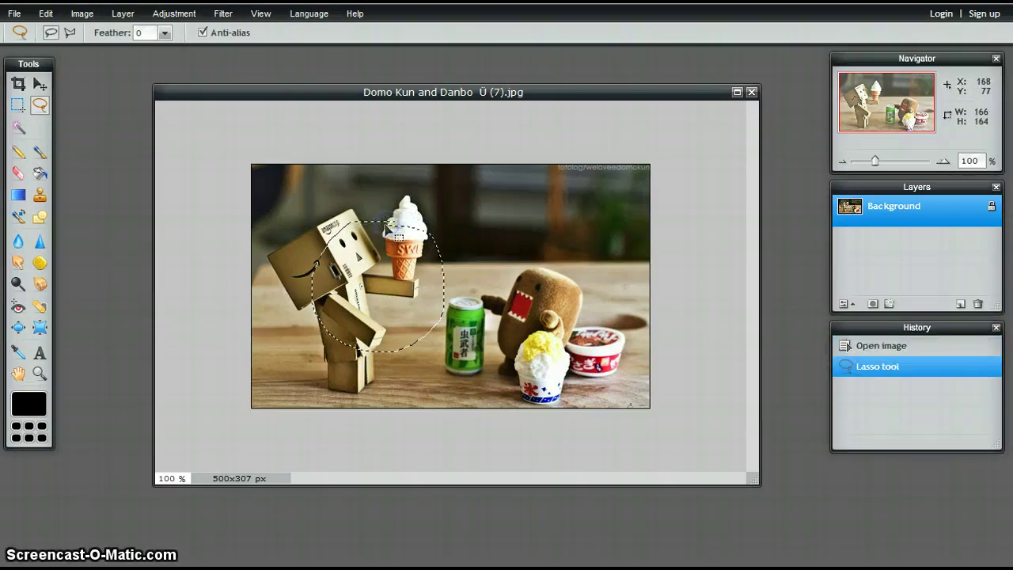
{"action": "left_click", "coordinate": [39, 84]}
{"action": "mouse_move", "coordinate": [384, 287]}
{"action": "left_mouse_down"}
{"action": "mouse_move", "coordinate": [425, 277]}
{"action": "mouse_move", "coordinate": [396, 315]}
{"action": "left_mouse_up"}
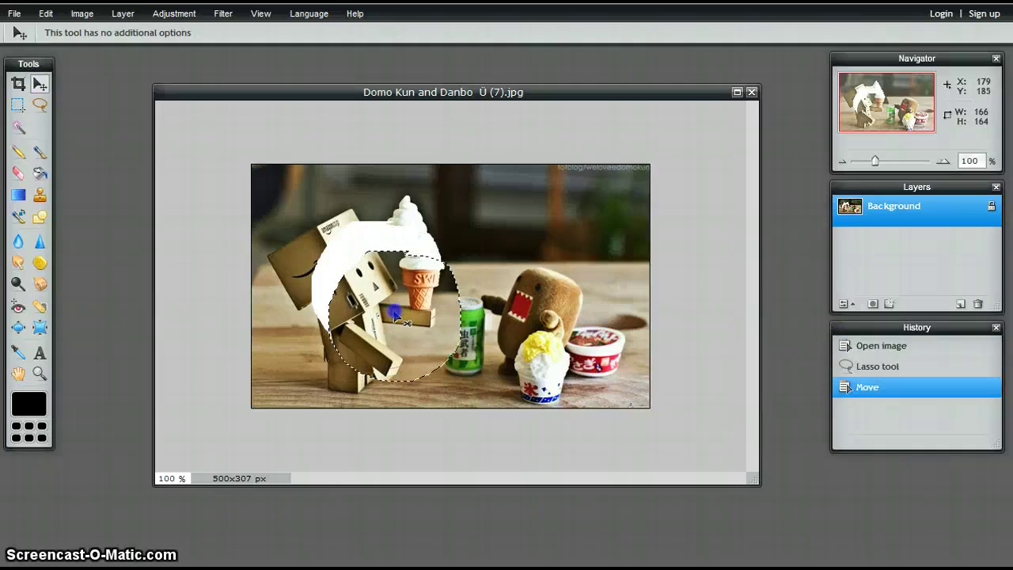
{"action": "left_click", "coordinate": [46, 13]}
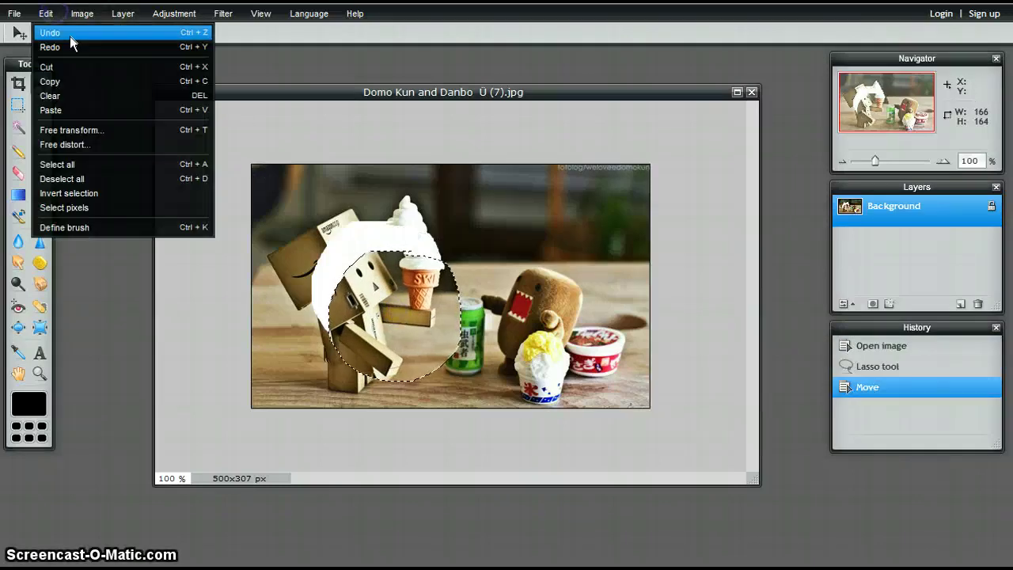
{"action": "left_click", "coordinate": [70, 36]}
Deselect all, sketch a faint pencil line on the table, then undo the stroke
{"action": "left_click", "coordinate": [17, 83]}
{"action": "left_click", "coordinate": [176, 185]}
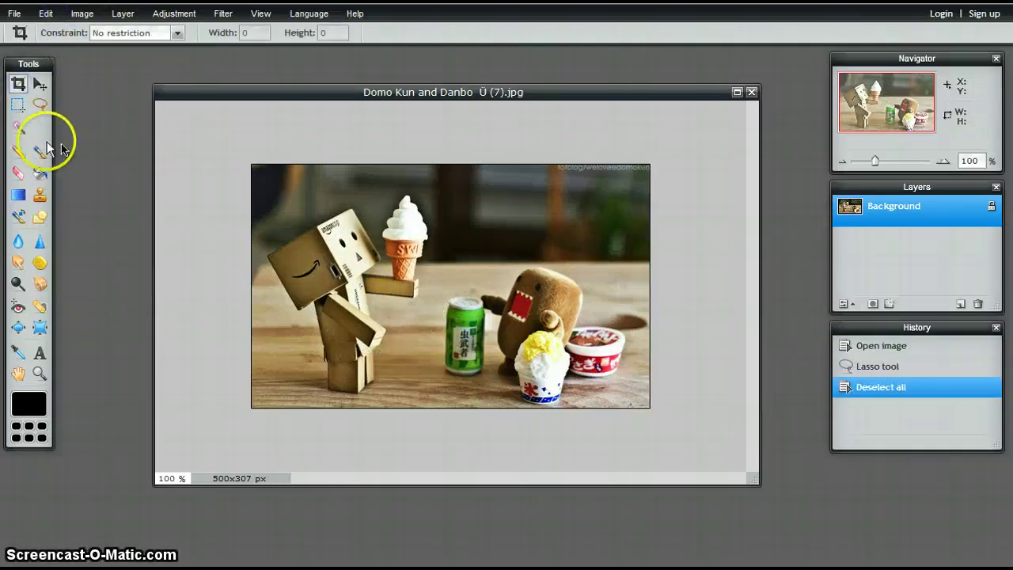
{"action": "left_click", "coordinate": [19, 151]}
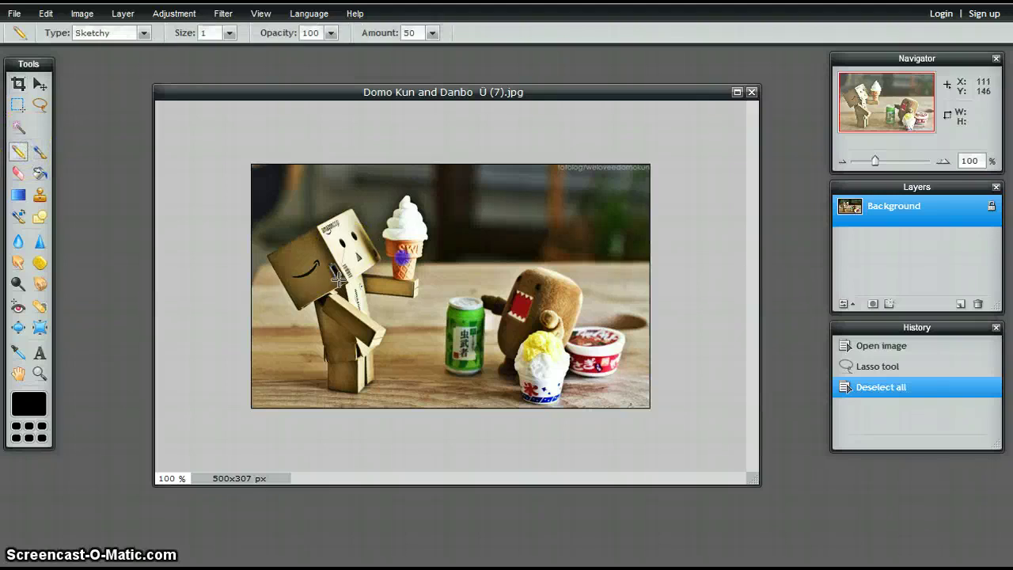
{"action": "left_click_drag", "start_coordinate": [427, 293], "coordinate": [474, 273]}
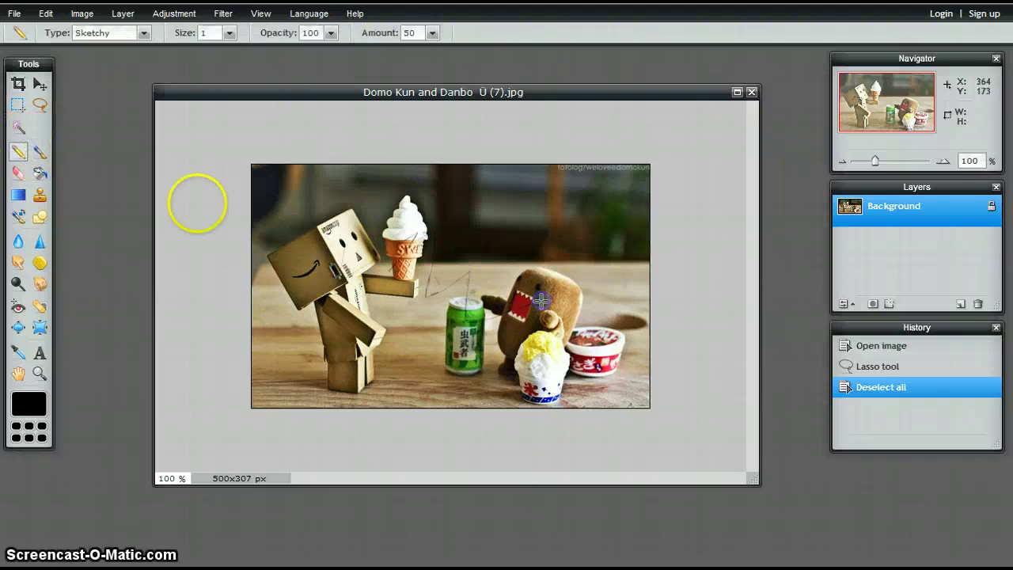
{"action": "left_click", "coordinate": [46, 13]}
{"action": "left_click", "coordinate": [63, 34]}
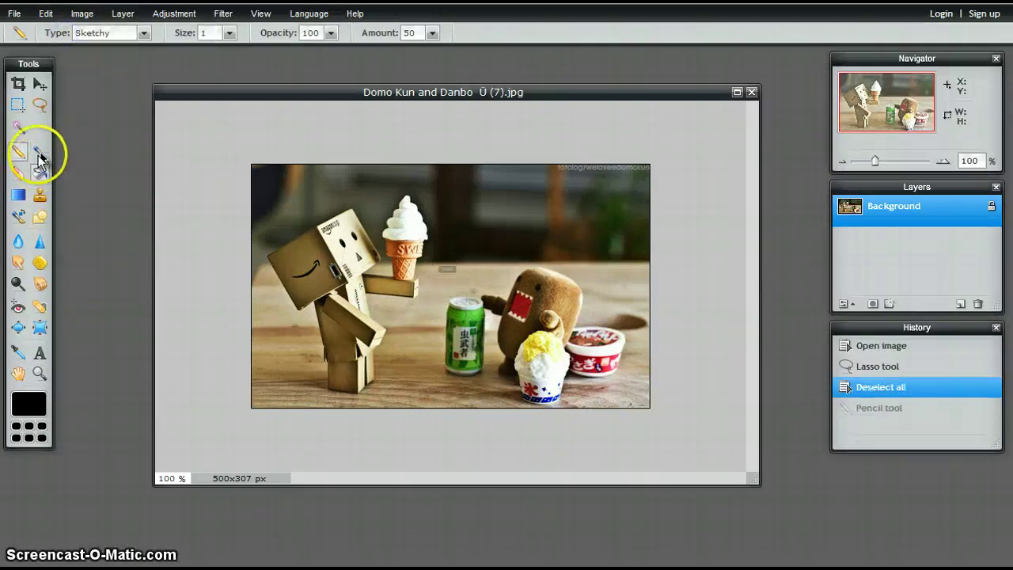
Set the Brush tool to the 60 px star brush preset
{"action": "left_click", "coordinate": [39, 152]}
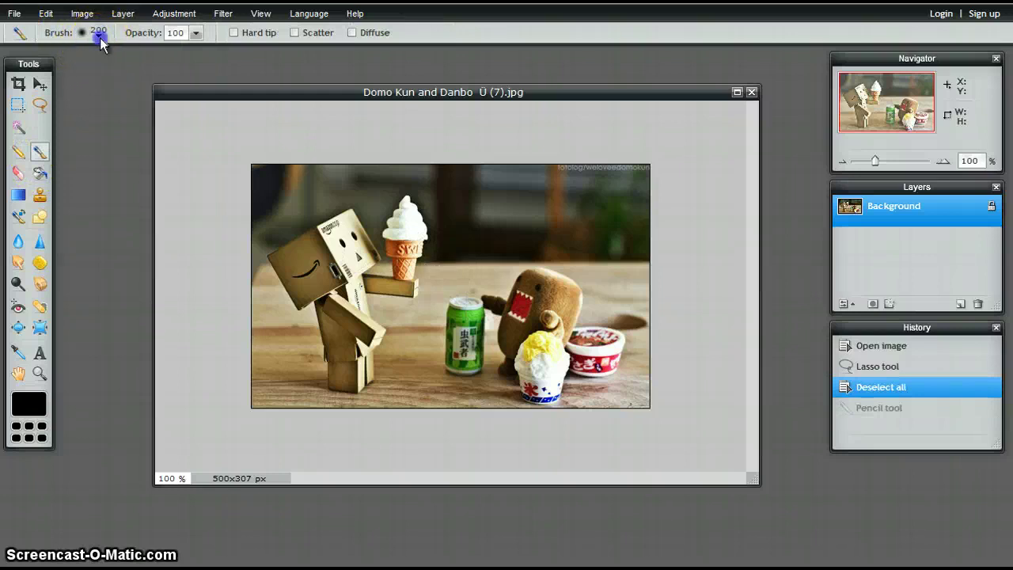
{"action": "left_click", "coordinate": [98, 33]}
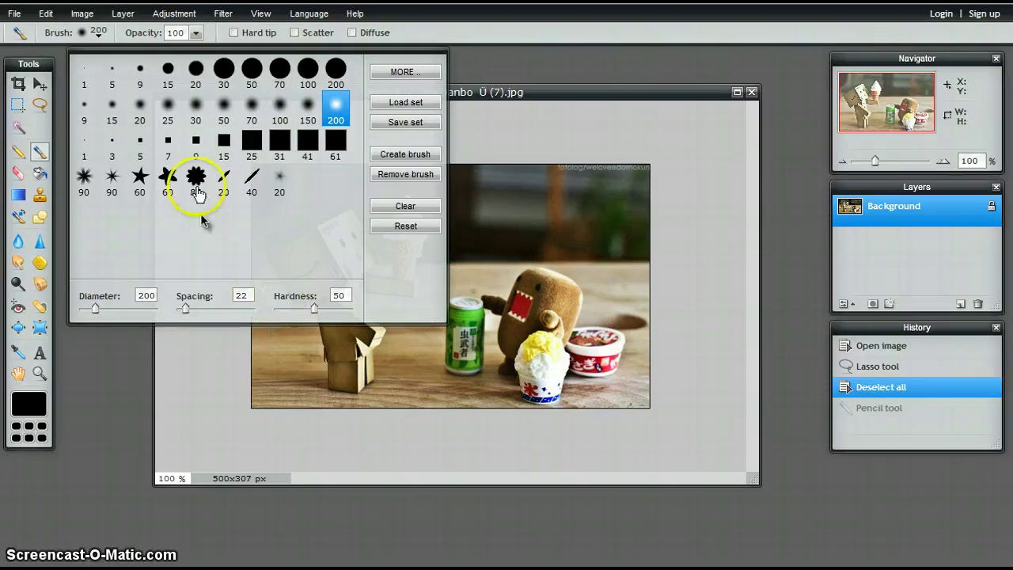
{"action": "left_click", "coordinate": [169, 182]}
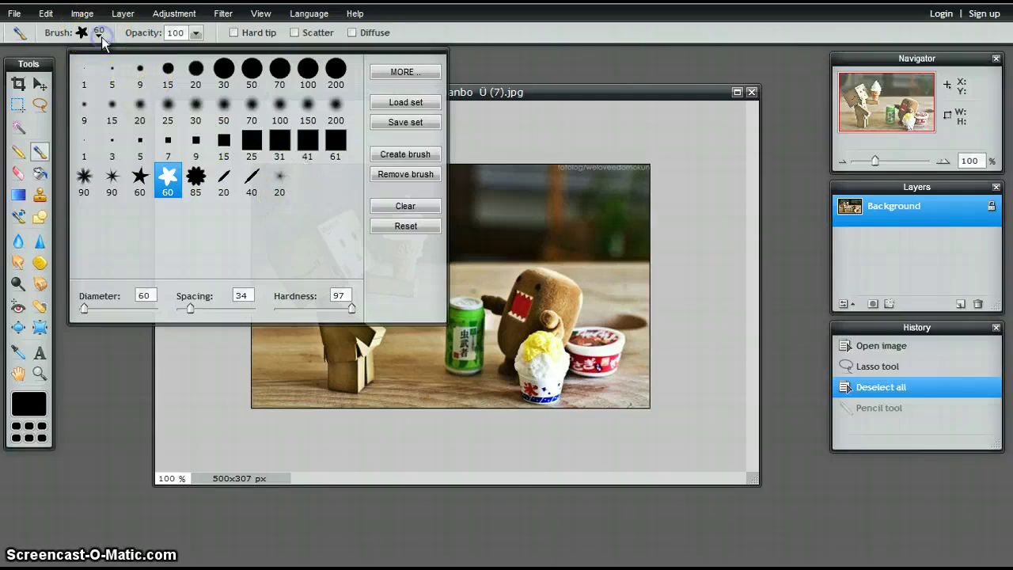
{"action": "left_click", "coordinate": [343, 382]}
Stamp a black star at Danbo's feet, paint looping star trails, then undo one
{"action": "left_click", "coordinate": [344, 381]}
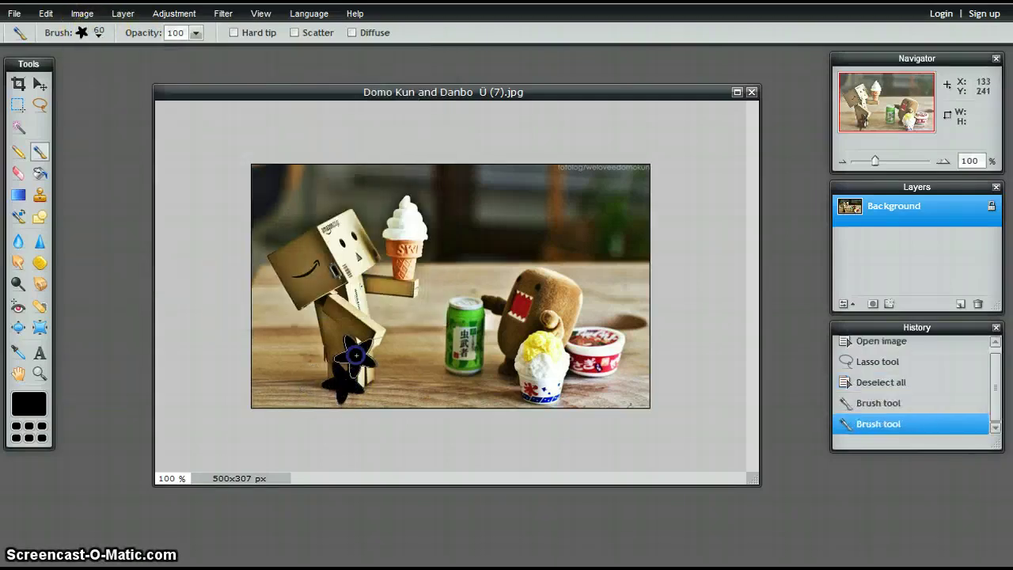
{"action": "mouse_move", "coordinate": [351, 368]}
{"action": "left_mouse_down"}
{"action": "mouse_move", "coordinate": [450, 276]}
{"action": "mouse_move", "coordinate": [454, 227]}
{"action": "mouse_move", "coordinate": [364, 290]}
{"action": "mouse_move", "coordinate": [370, 257]}
{"action": "left_mouse_up"}
{"action": "left_click", "coordinate": [47, 16]}
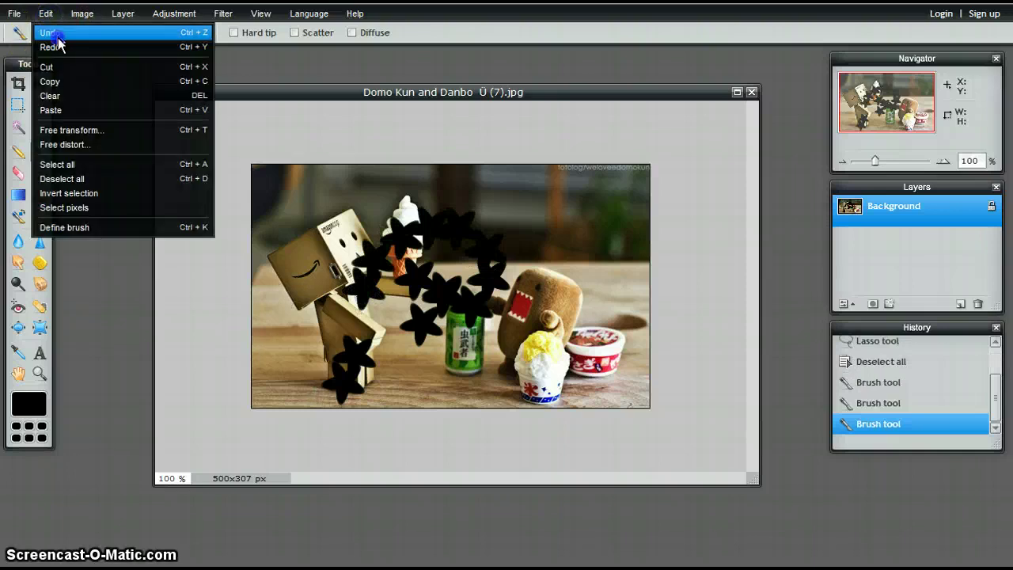
{"action": "left_click", "coordinate": [45, 14]}
Undo the star strokes and an eraser streak down Danbo's head and body
{"action": "left_click", "coordinate": [49, 33]}
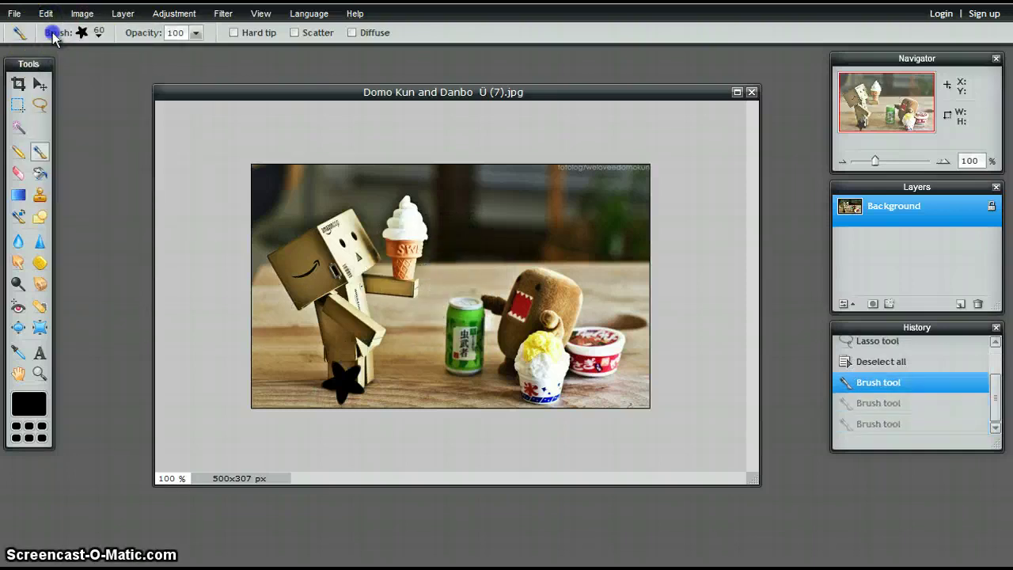
{"action": "left_click", "coordinate": [18, 172]}
{"action": "left_click_drag", "start_coordinate": [353, 219], "coordinate": [395, 271]}
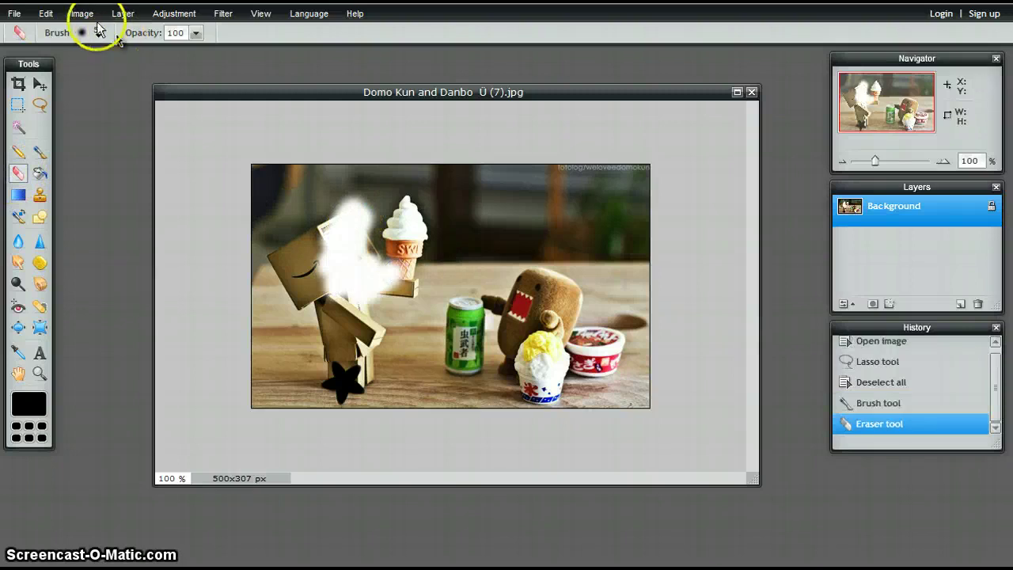
{"action": "left_click", "coordinate": [46, 14]}
{"action": "left_click", "coordinate": [59, 31]}
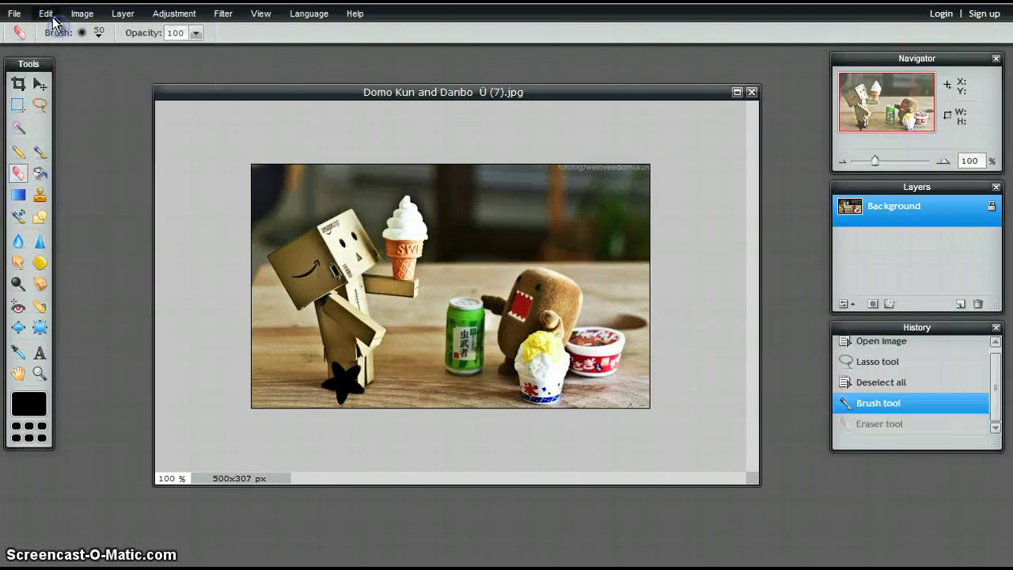
{"action": "left_click", "coordinate": [46, 14]}
{"action": "left_click", "coordinate": [58, 33]}
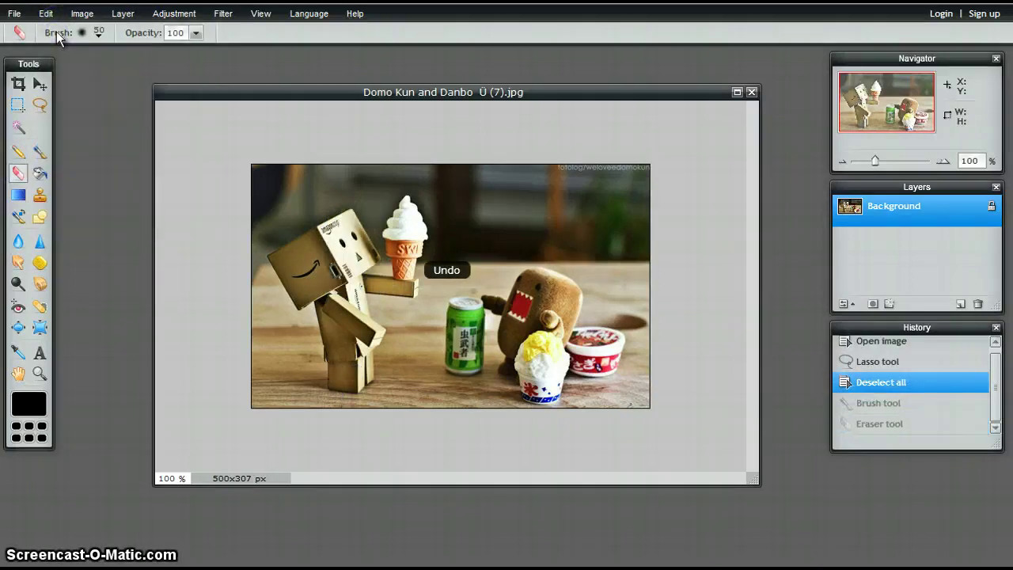
Paint-bucket black into Danbo's head, face, and the top-left and top-right background
{"action": "left_click", "coordinate": [41, 172]}
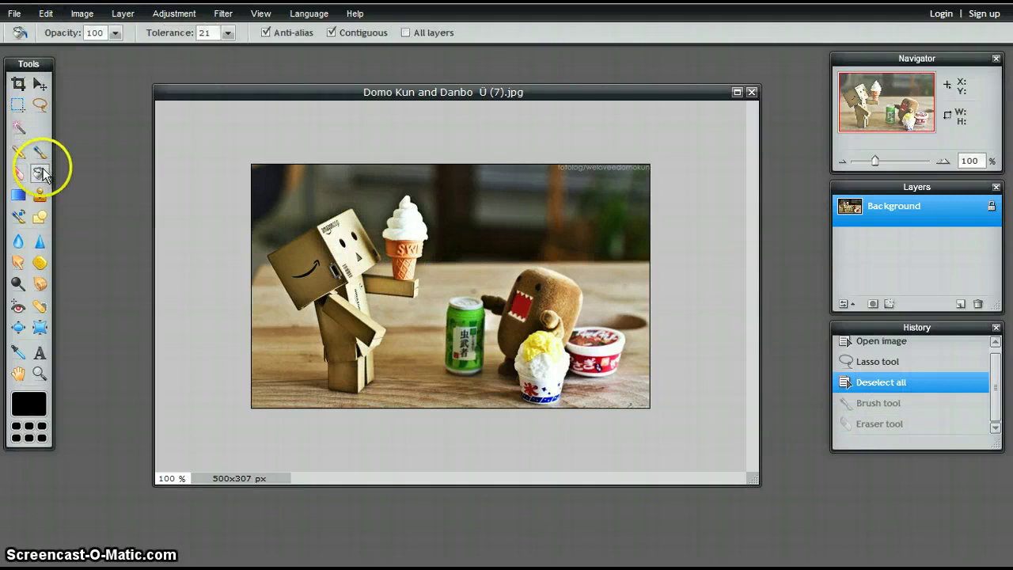
{"action": "left_click", "coordinate": [312, 262]}
{"action": "left_click", "coordinate": [344, 234]}
{"action": "left_click", "coordinate": [316, 205]}
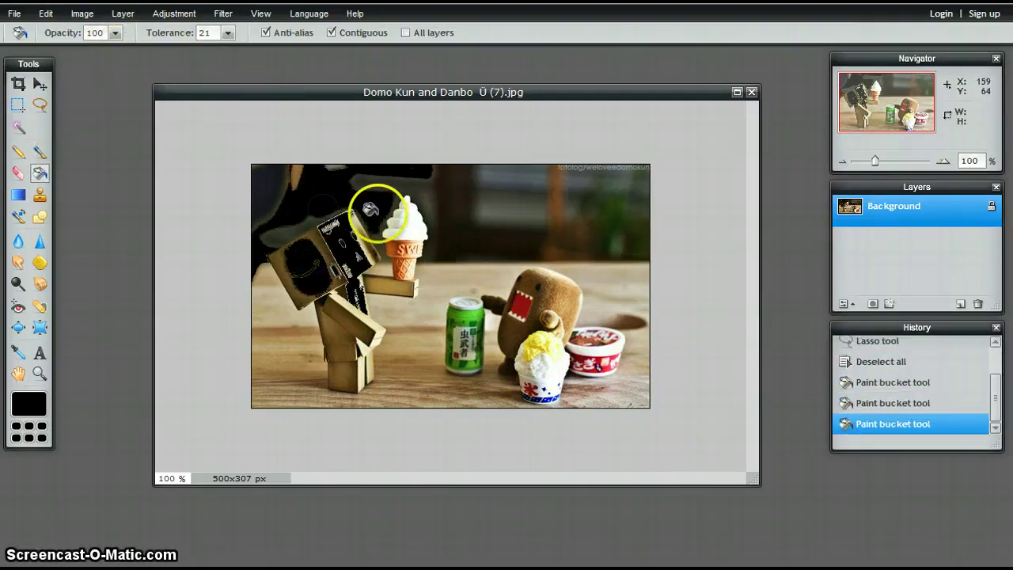
{"action": "left_click", "coordinate": [376, 212]}
{"action": "left_click", "coordinate": [443, 231]}
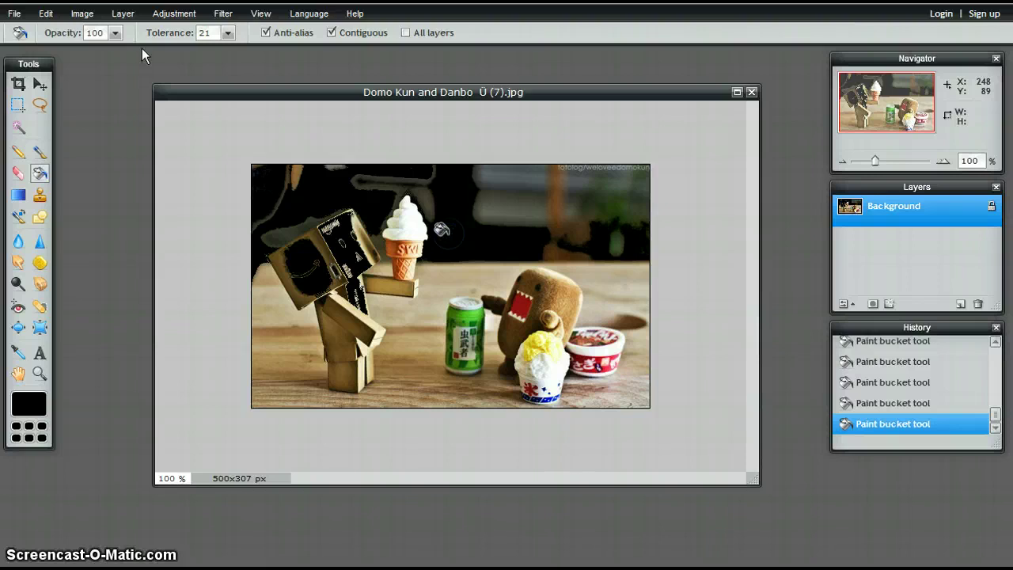
Undo each black paint-bucket fill in turn with Edit > Undo until none remain
{"action": "left_click", "coordinate": [46, 14]}
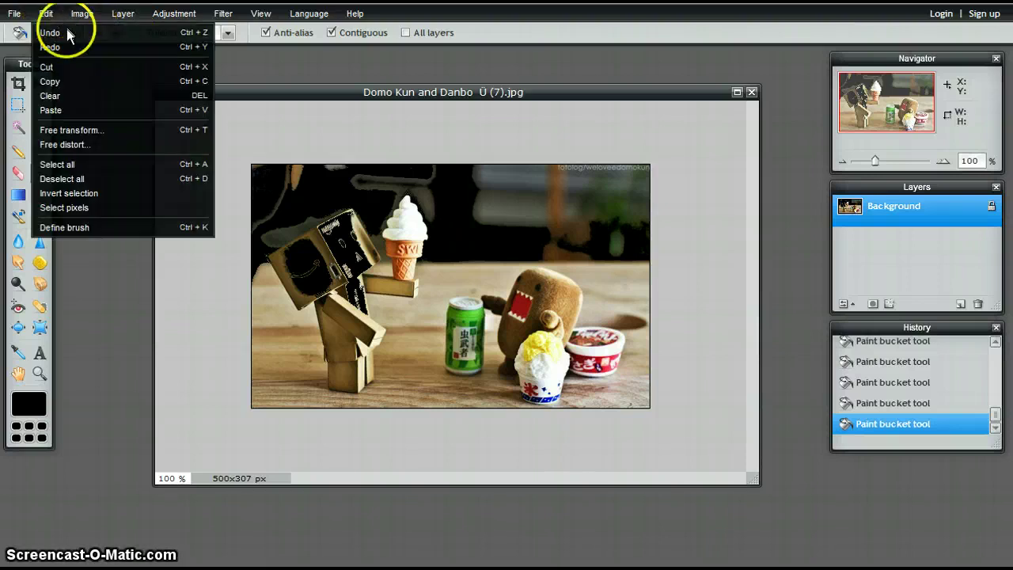
{"action": "left_click", "coordinate": [68, 34]}
{"action": "left_click", "coordinate": [46, 13]}
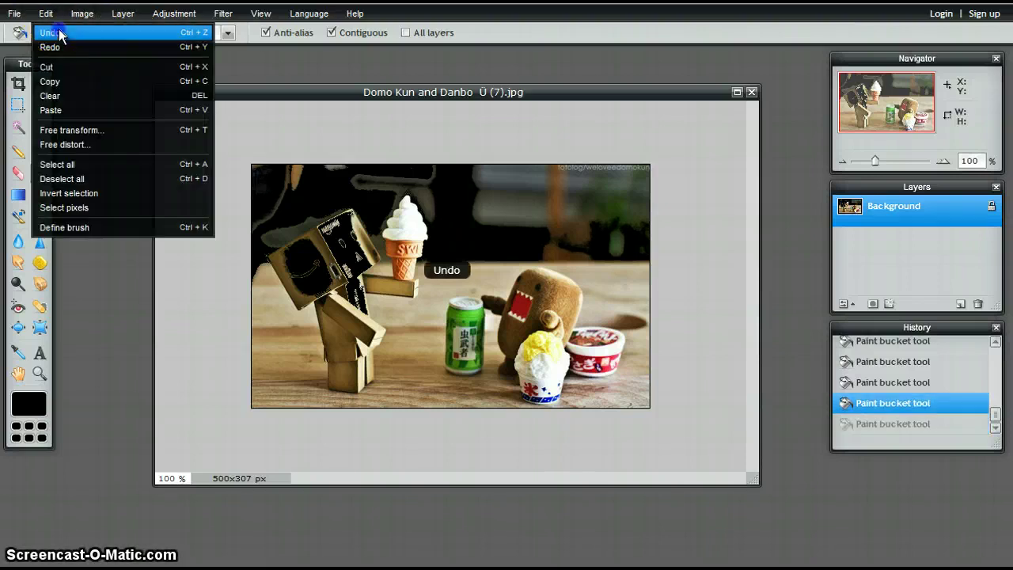
{"action": "left_click", "coordinate": [59, 33]}
{"action": "left_click", "coordinate": [53, 15]}
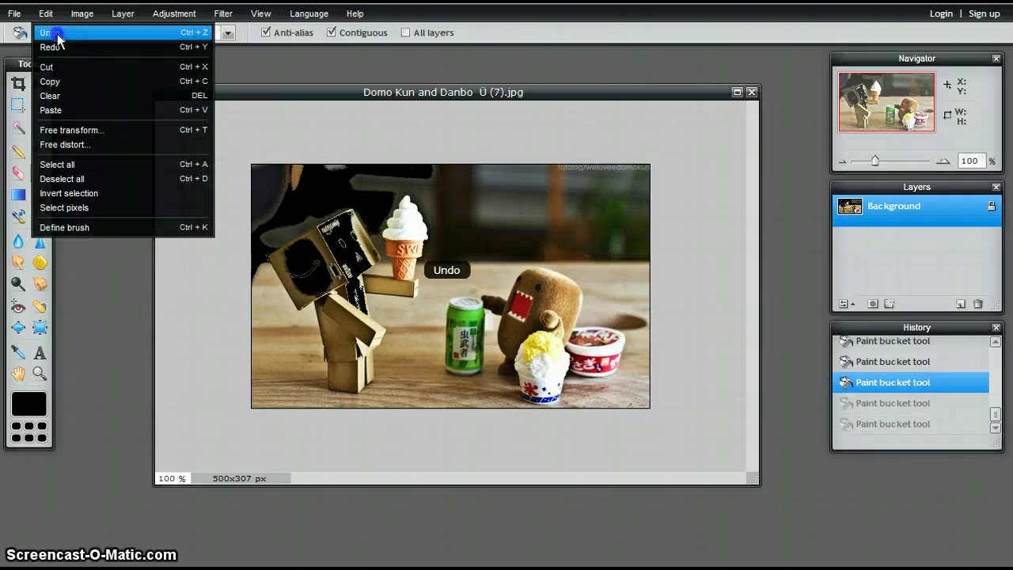
{"action": "left_click", "coordinate": [59, 37]}
{"action": "left_click", "coordinate": [45, 13]}
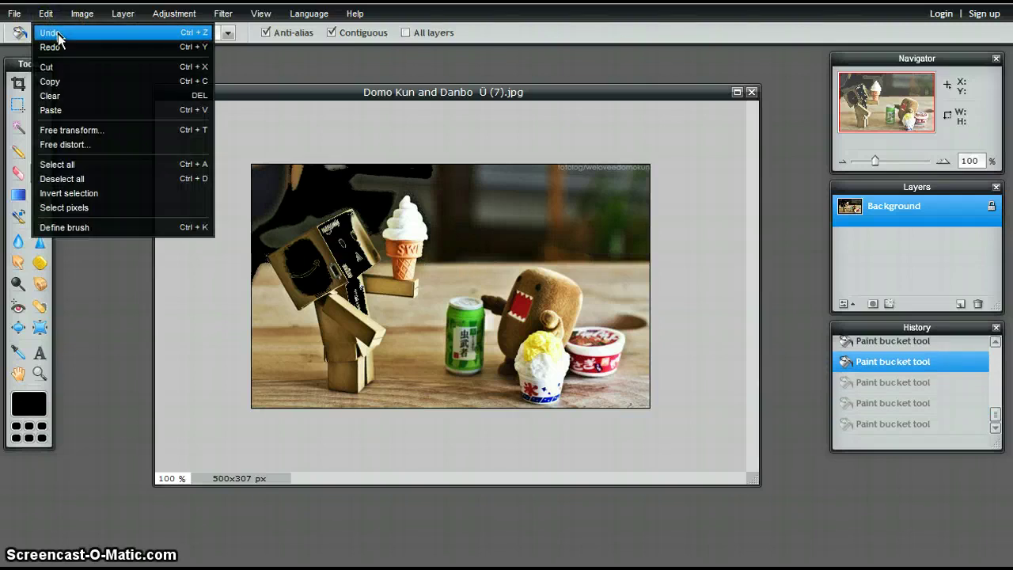
{"action": "left_click", "coordinate": [58, 36]}
{"action": "left_click", "coordinate": [45, 13]}
{"action": "left_click", "coordinate": [59, 36]}
{"action": "left_click", "coordinate": [46, 13]}
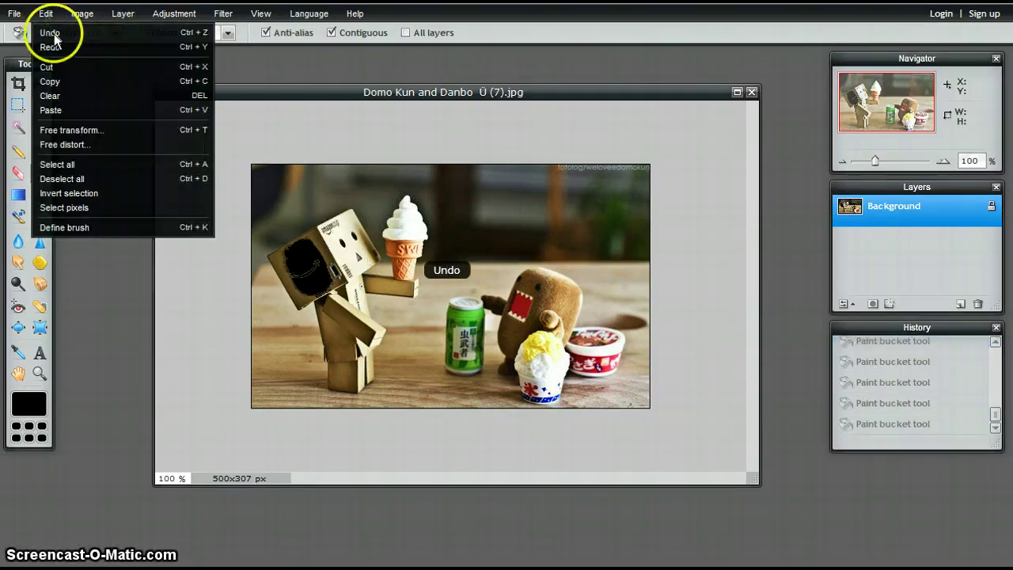
{"action": "left_click", "coordinate": [54, 34]}
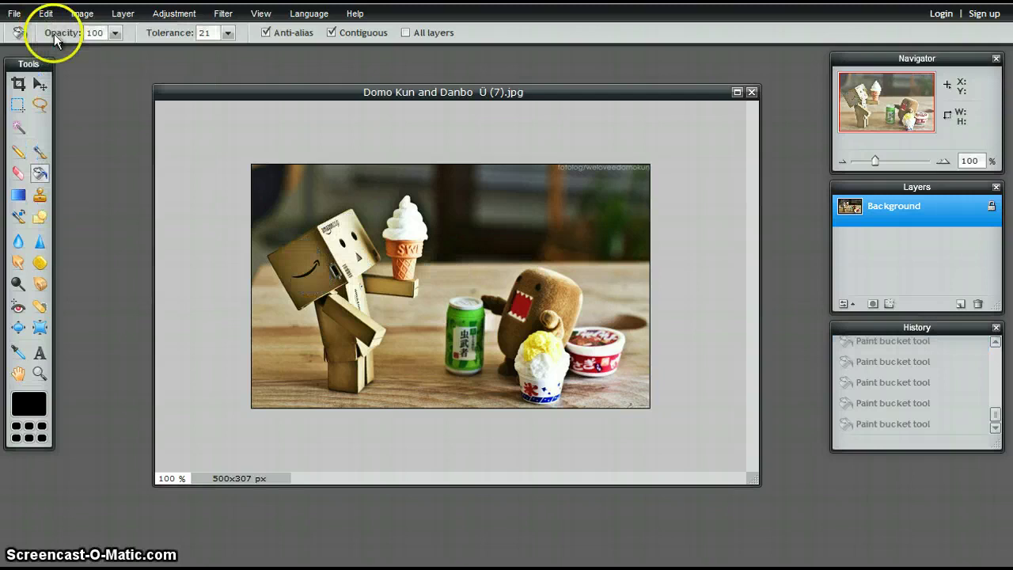
Try the Clone stamp on Danbo's head and dismiss the missing-source-point alert
{"action": "left_click", "coordinate": [40, 195]}
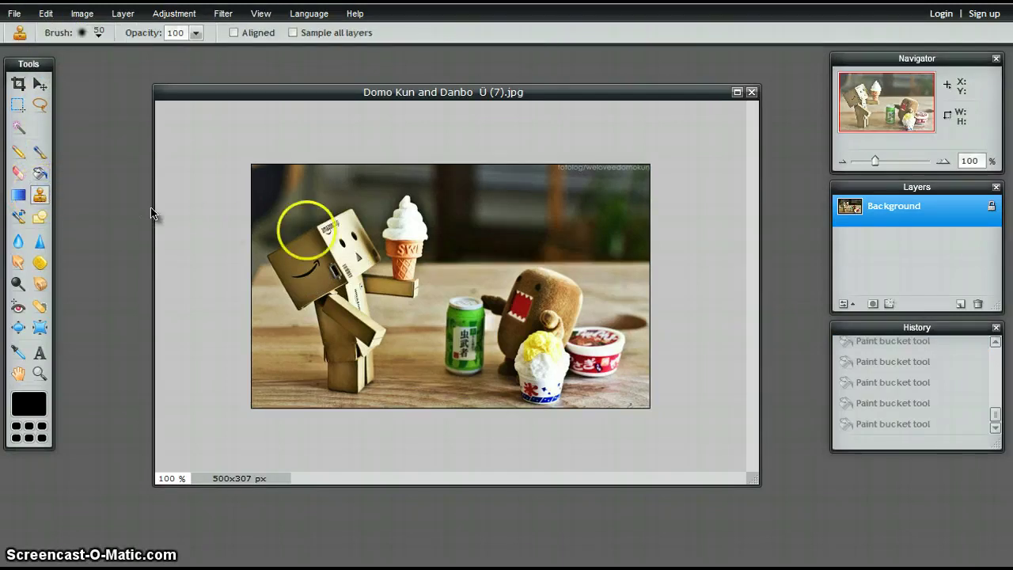
{"action": "left_click", "coordinate": [397, 246]}
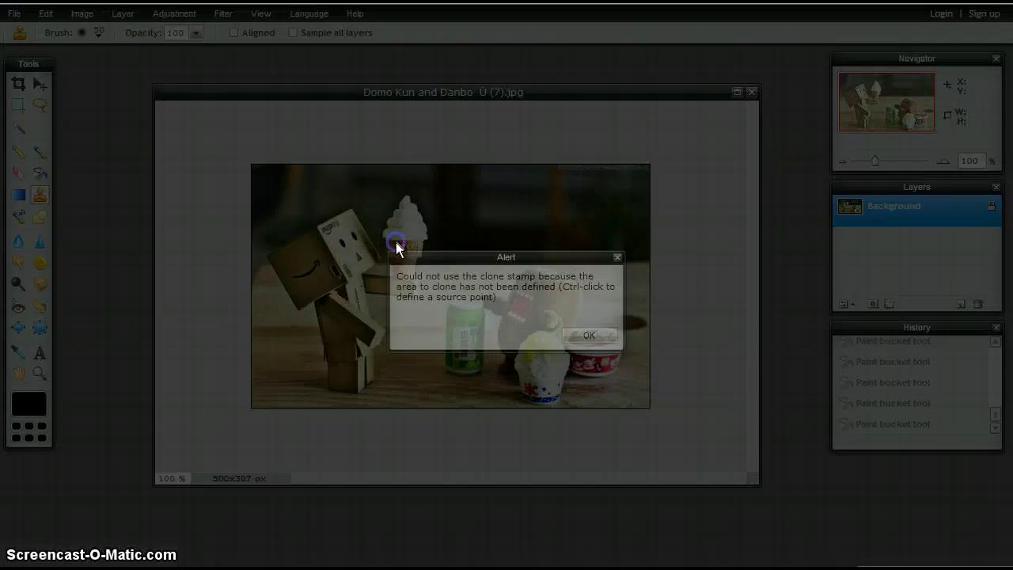
{"action": "left_click", "coordinate": [617, 257]}
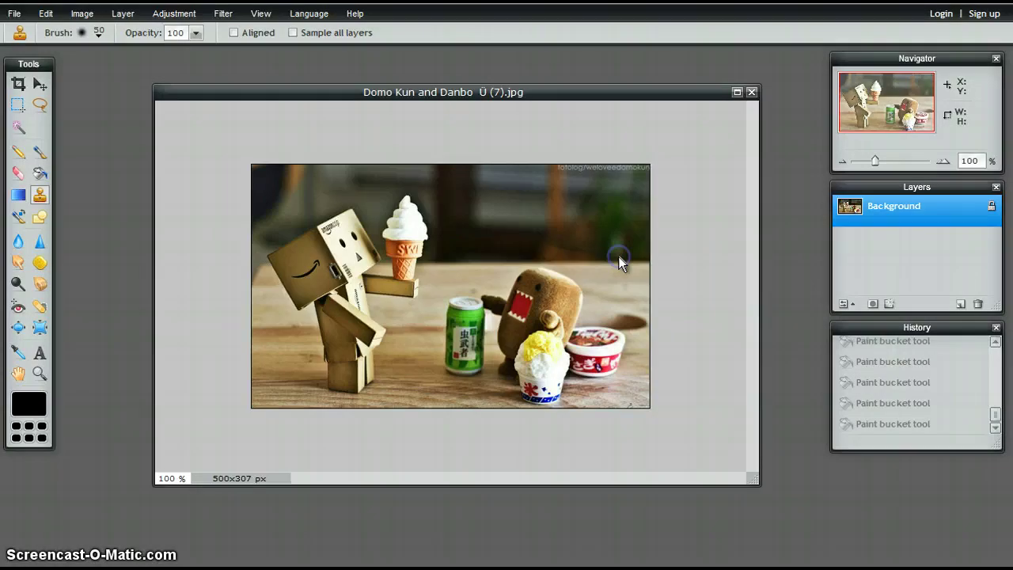
Sharpen, blur and smudge strokes across Danbo's face and the ice cream cone
{"action": "left_click", "coordinate": [40, 241]}
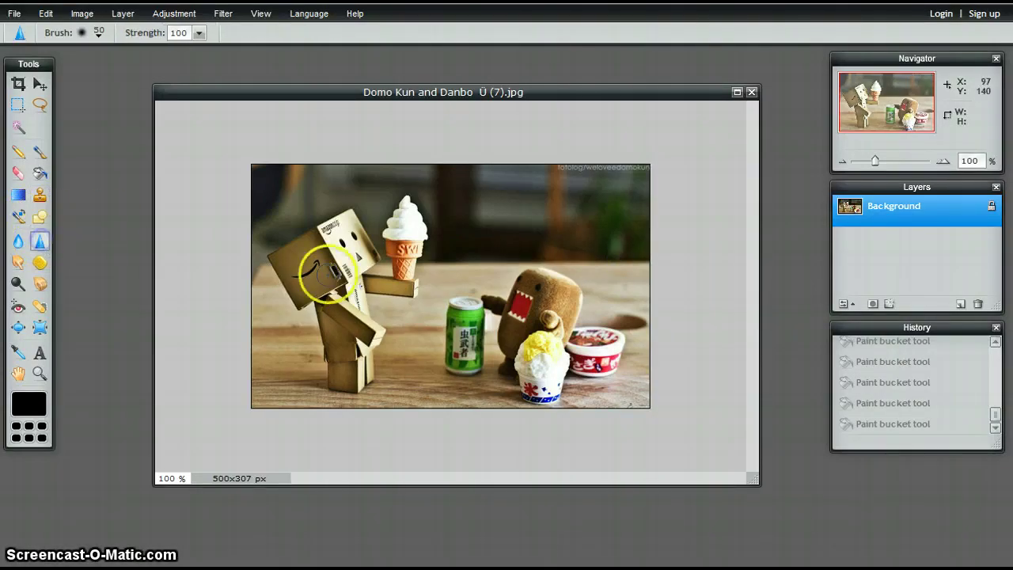
{"action": "left_click_drag", "start_coordinate": [316, 267], "coordinate": [365, 253]}
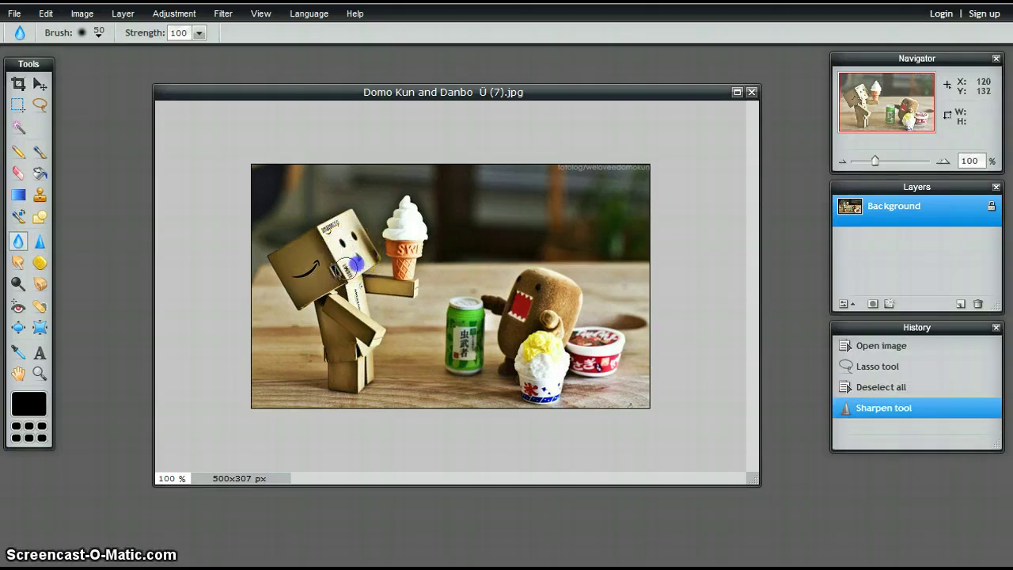
{"action": "left_click_drag", "start_coordinate": [358, 258], "coordinate": [341, 251]}
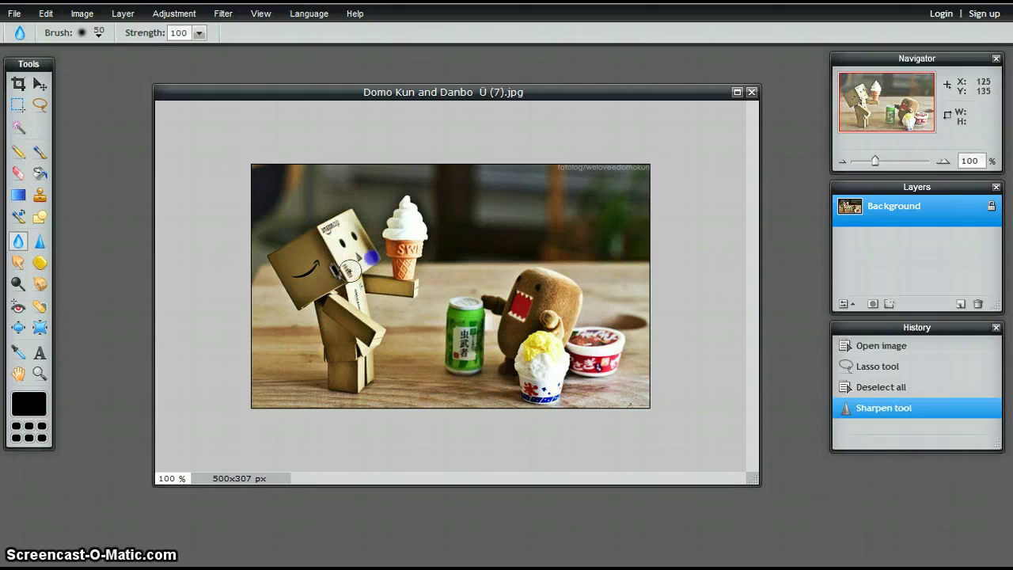
{"action": "left_click", "coordinate": [369, 251]}
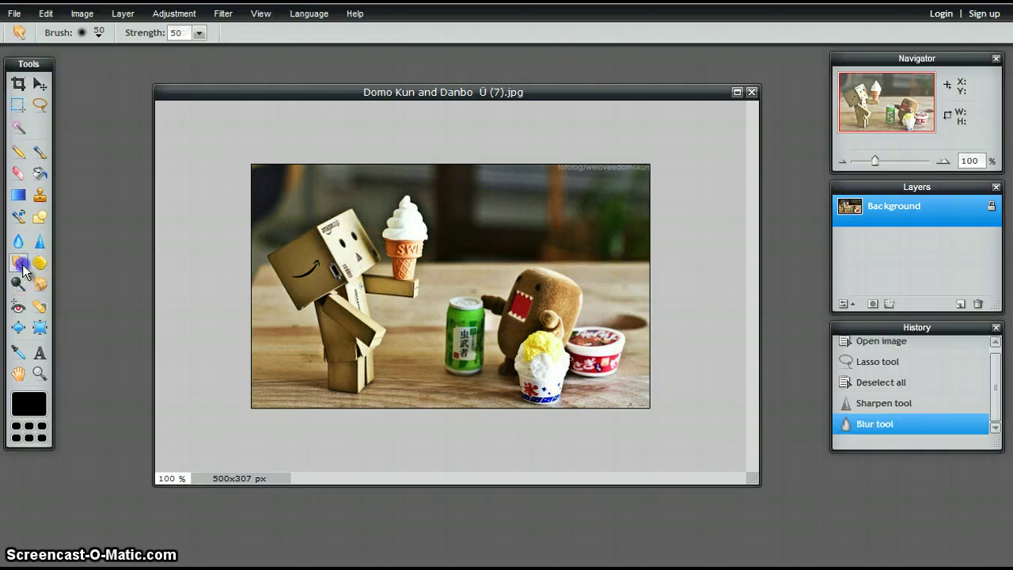
{"action": "mouse_move", "coordinate": [381, 278]}
{"action": "left_mouse_down"}
{"action": "mouse_move", "coordinate": [340, 254]}
{"action": "mouse_move", "coordinate": [413, 258]}
{"action": "mouse_move", "coordinate": [361, 266]}
{"action": "left_mouse_up"}
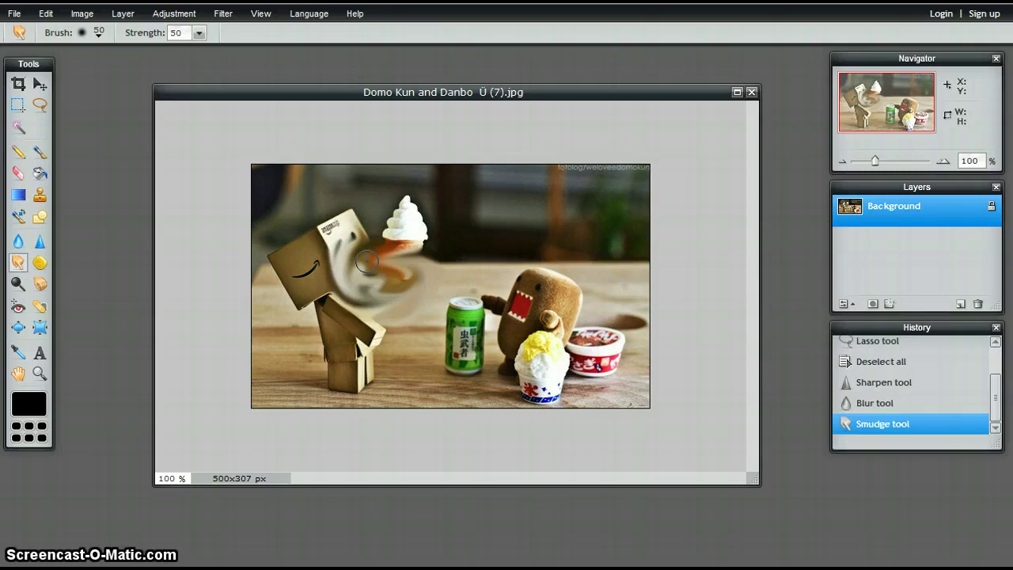
Undo the smudge, blur and sharpen strokes with Edit > Undo
{"action": "left_click", "coordinate": [45, 13]}
{"action": "left_click", "coordinate": [53, 32]}
{"action": "left_click", "coordinate": [47, 15]}
{"action": "left_click", "coordinate": [46, 13]}
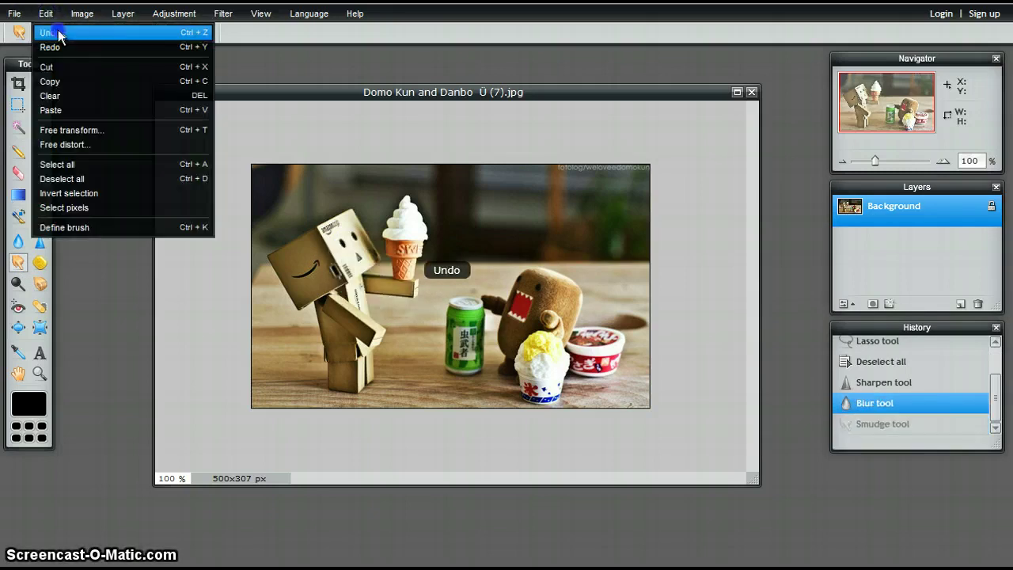
{"action": "left_click", "coordinate": [54, 32]}
{"action": "left_click", "coordinate": [46, 14]}
{"action": "left_click", "coordinate": [53, 32]}
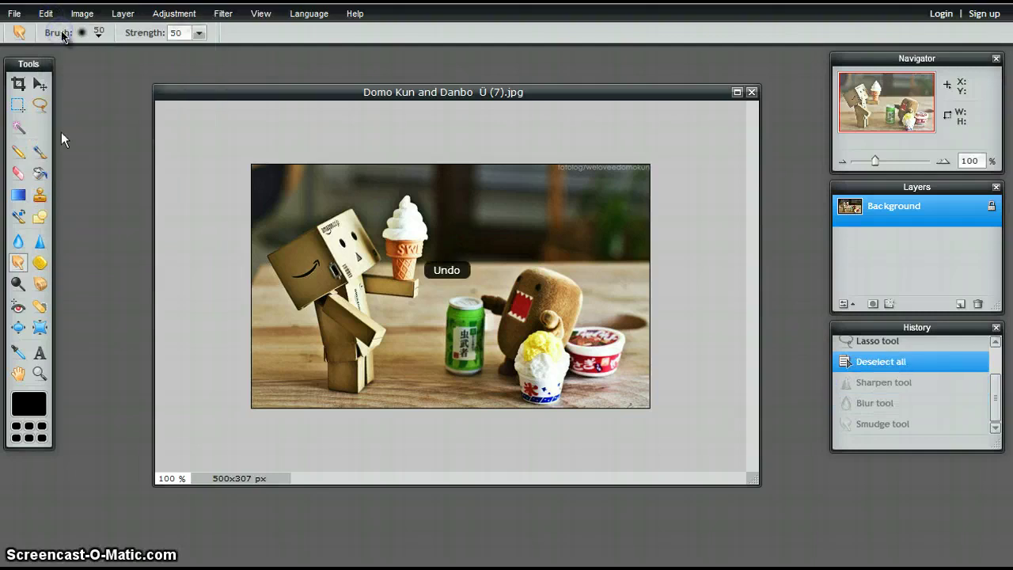
Saturate the table near Danbo's feet with the Sponge, then try Dodge/Burn, Spot heal and Red eye
{"action": "left_click", "coordinate": [39, 262]}
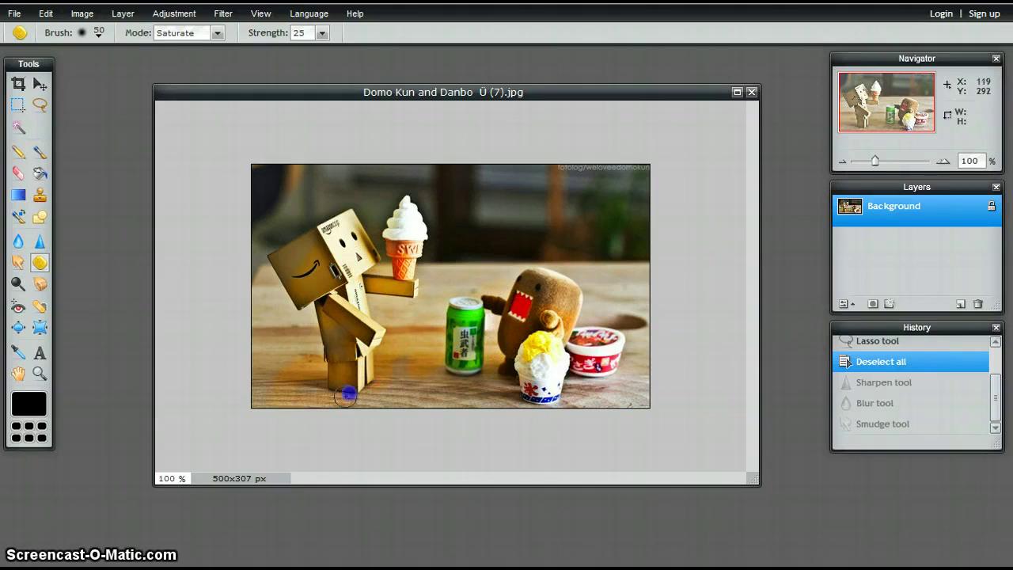
{"action": "left_click", "coordinate": [349, 367]}
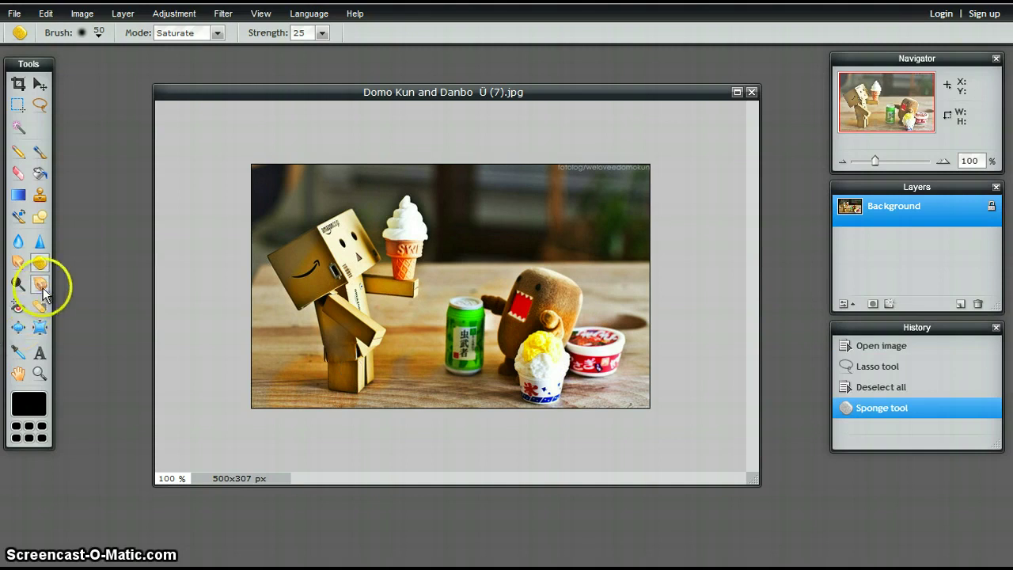
{"action": "left_click", "coordinate": [40, 283]}
{"action": "left_click", "coordinate": [39, 308]}
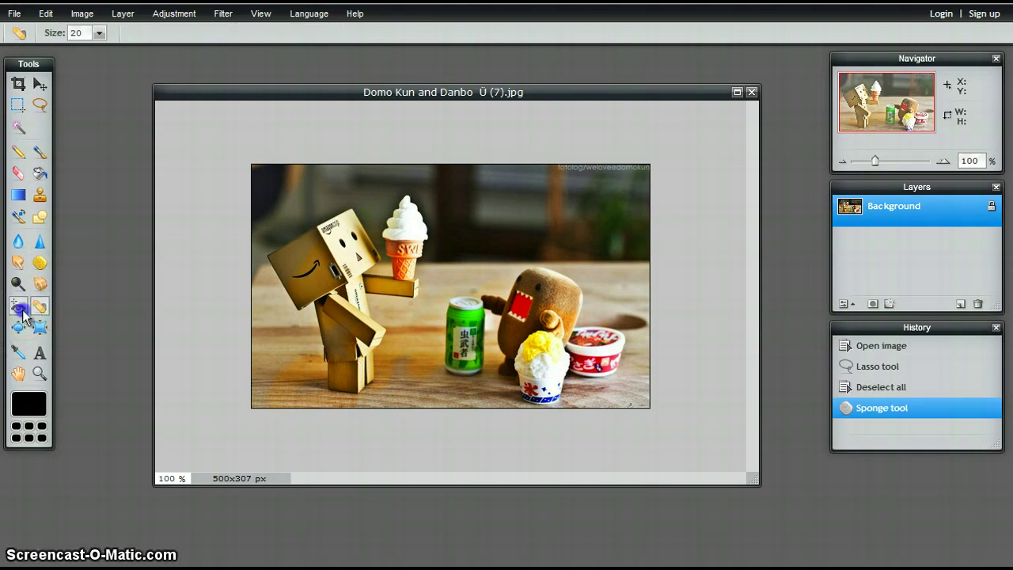
{"action": "left_click", "coordinate": [20, 308]}
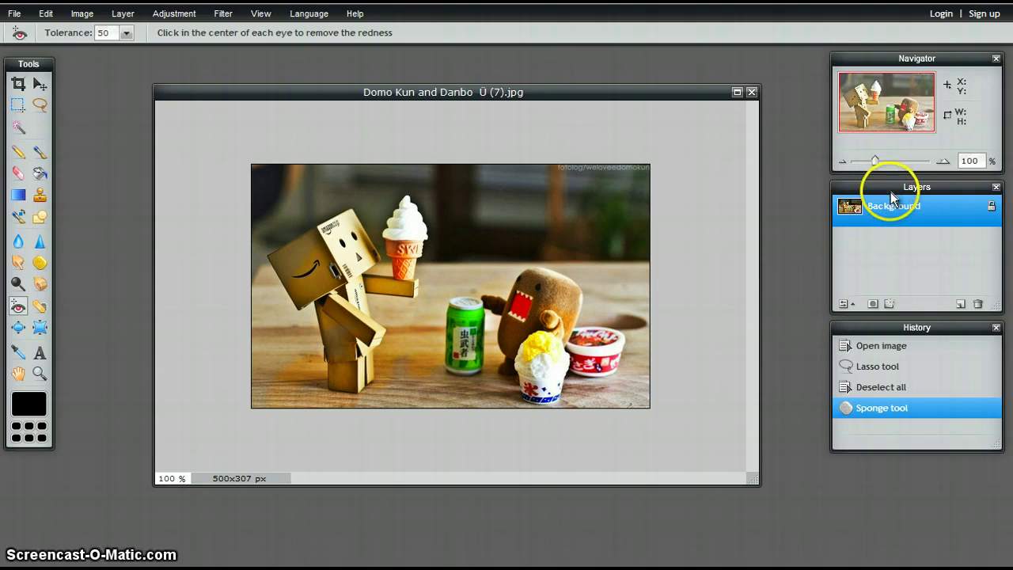
Toggle the layer's opacity and blend settings, then open the Adjustment menu
{"action": "left_click", "coordinate": [850, 305]}
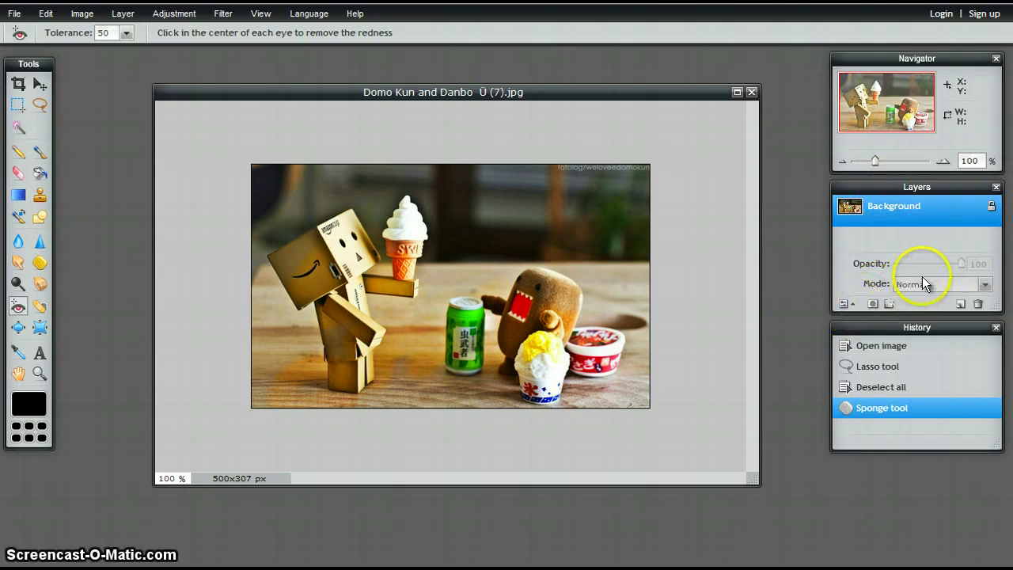
{"action": "left_click", "coordinate": [854, 306]}
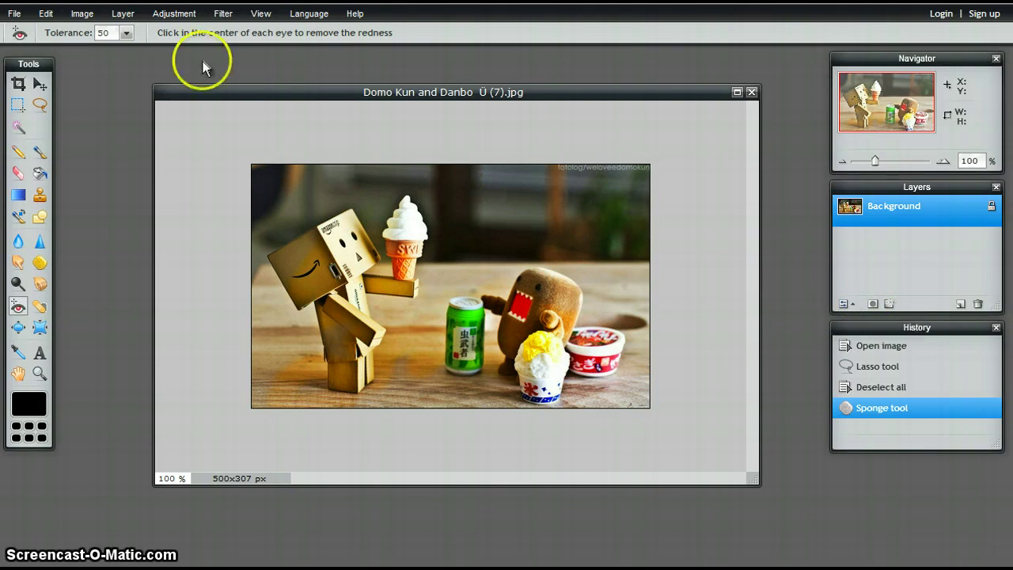
{"action": "left_click", "coordinate": [162, 17]}
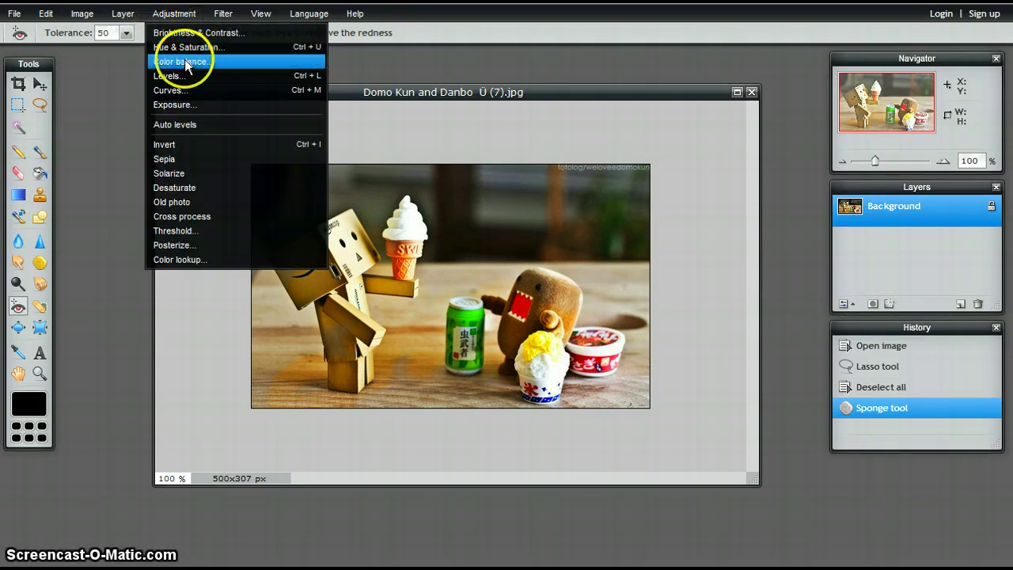
Browse the Filter menu's options and dismiss it without applying any filter
{"action": "left_click", "coordinate": [225, 15]}
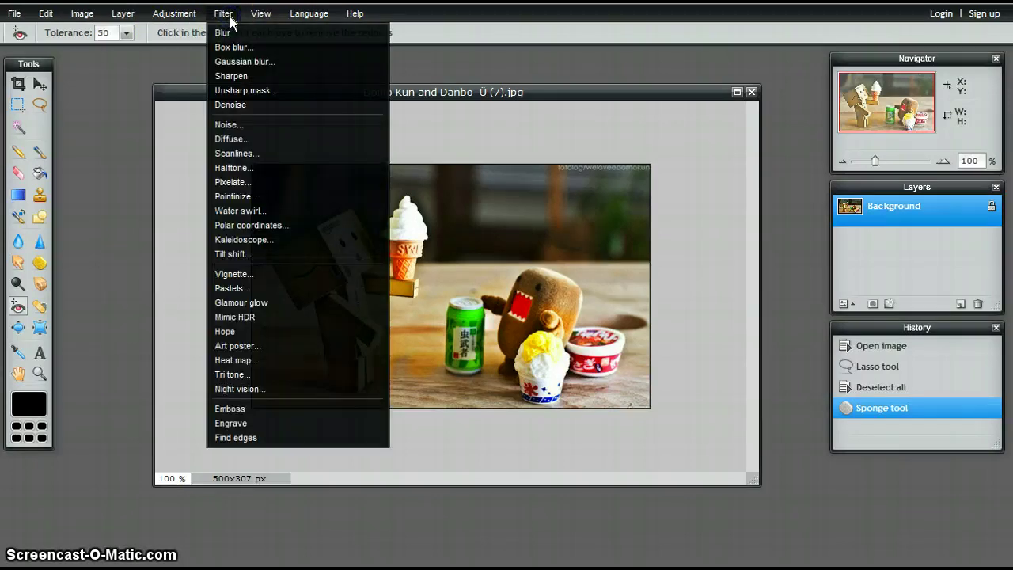
{"action": "left_click", "coordinate": [307, 18]}
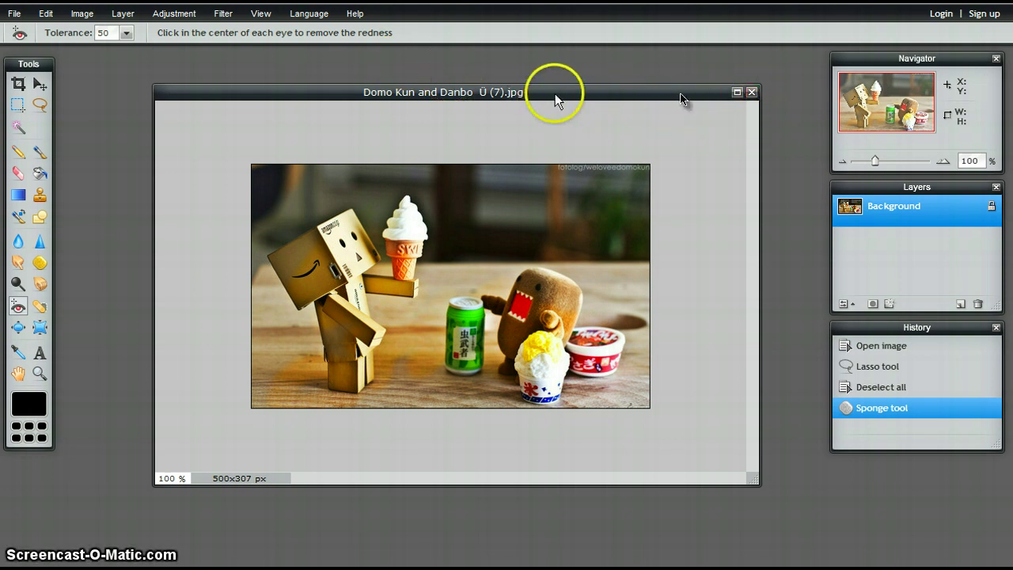
Close the Domo Kun and Danbo photo, answering No to discard the unsaved edits
{"action": "left_click", "coordinate": [13, 14]}
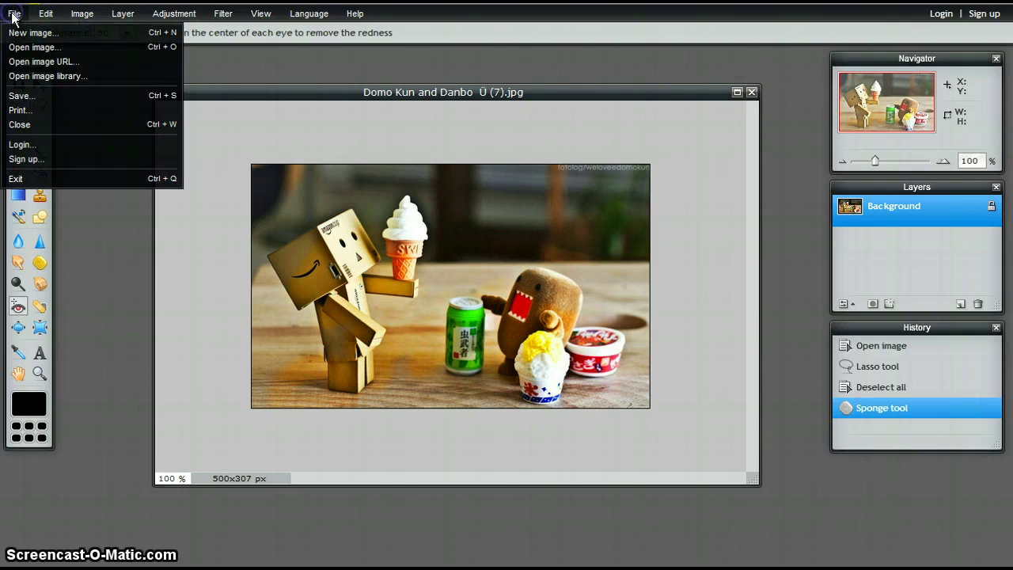
{"action": "left_click", "coordinate": [12, 15]}
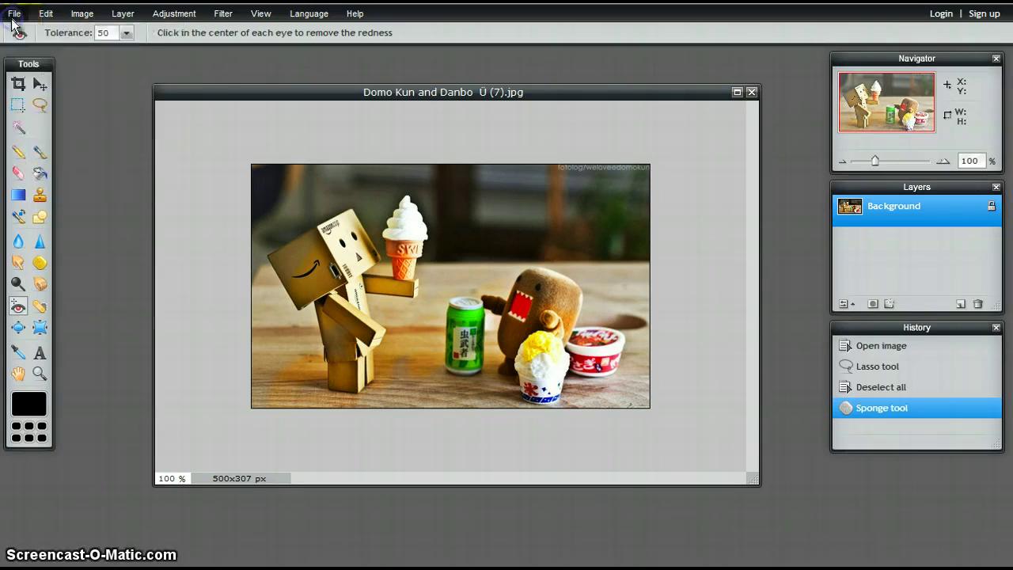
{"action": "left_click", "coordinate": [752, 91]}
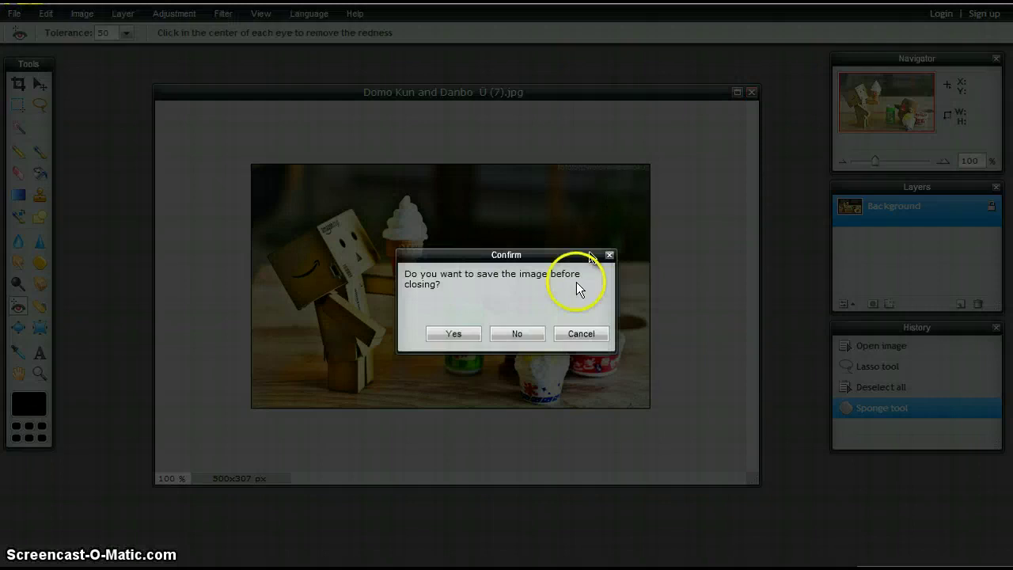
{"action": "left_click", "coordinate": [522, 334]}
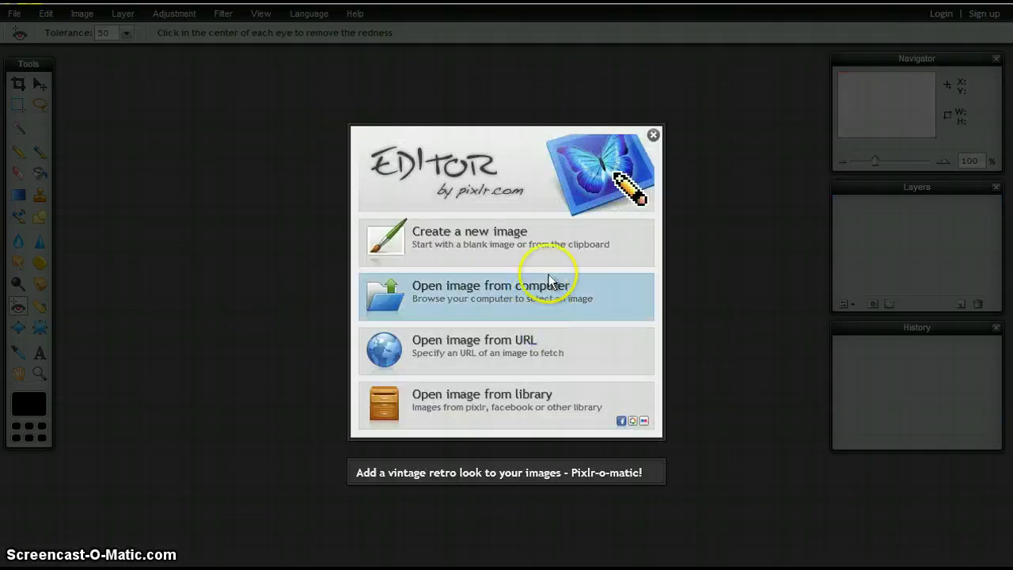